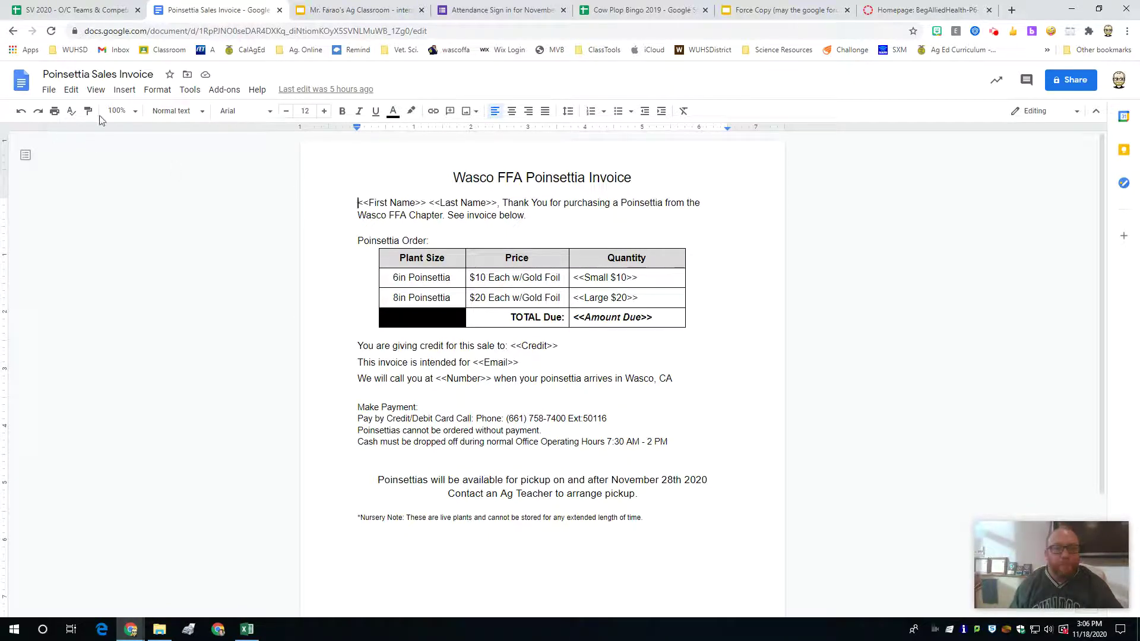
Step: Set the Poinsettia Sales Invoice's general access to 'Anyone with the link' as Viewer
left_click(242, 30)
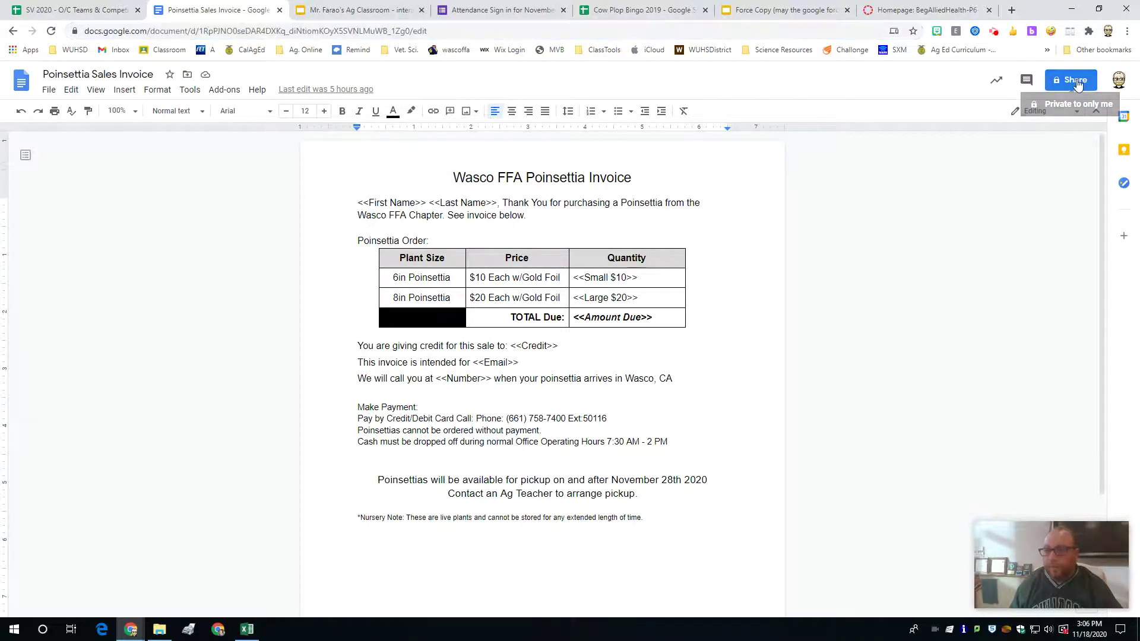
left_click(1075, 79)
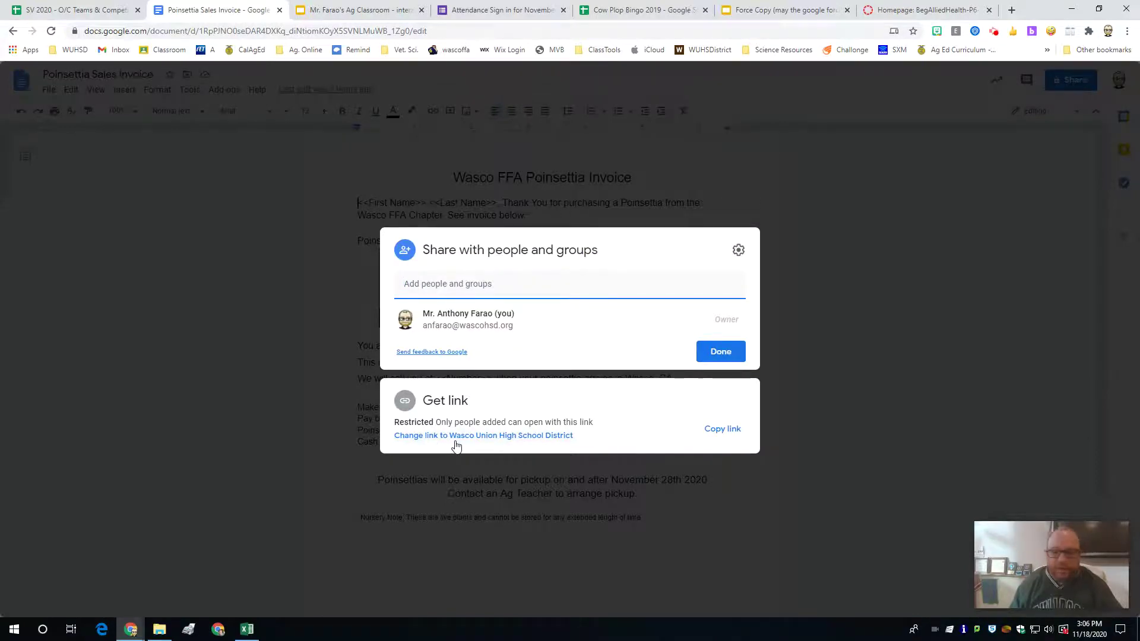
left_click(540, 436)
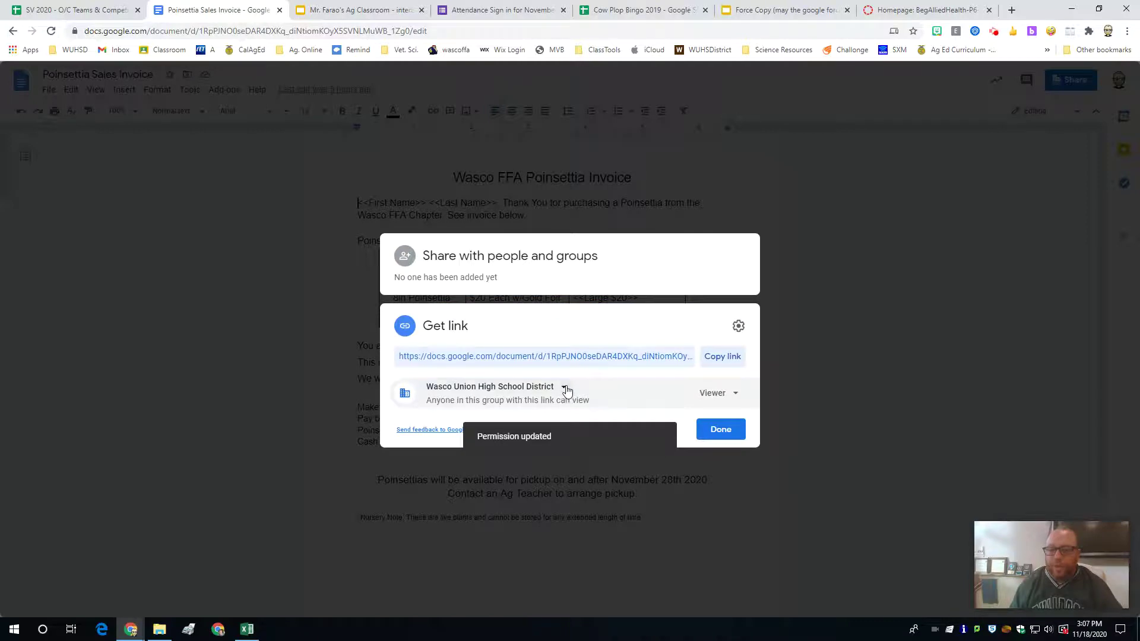
left_click(563, 386)
left_click(504, 488)
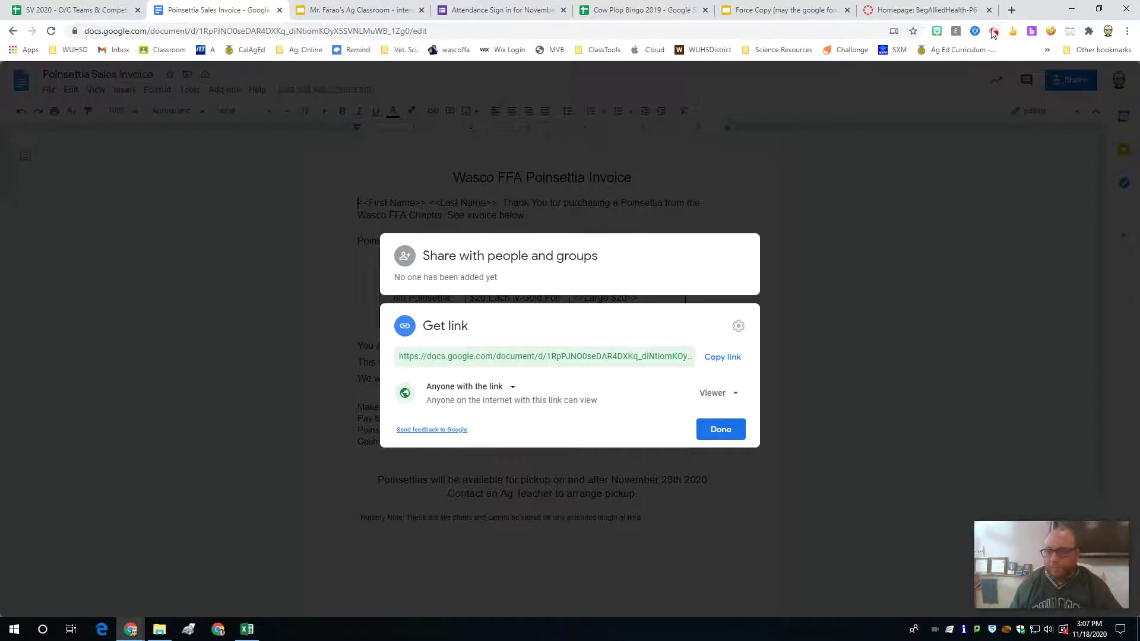
left_click(993, 33)
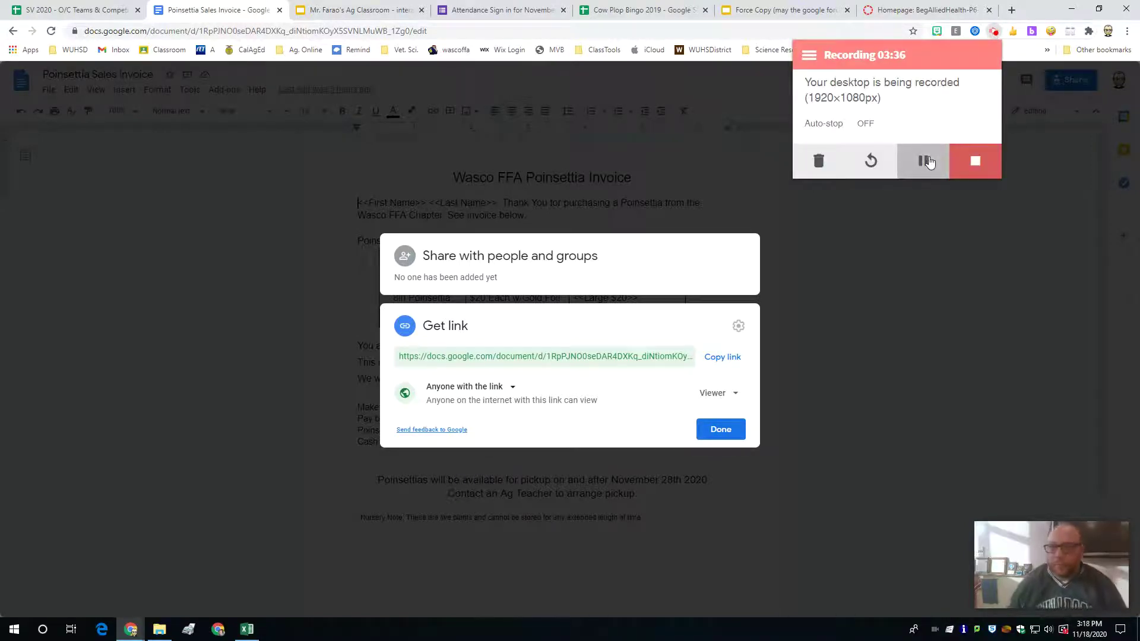
left_click(918, 258)
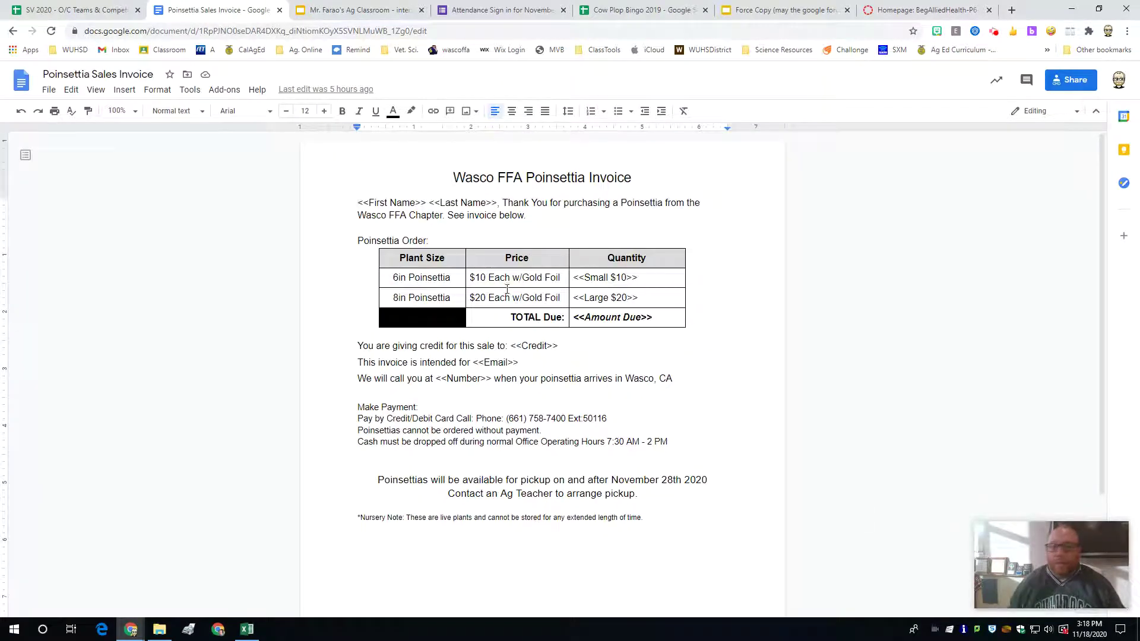
left_click(1068, 82)
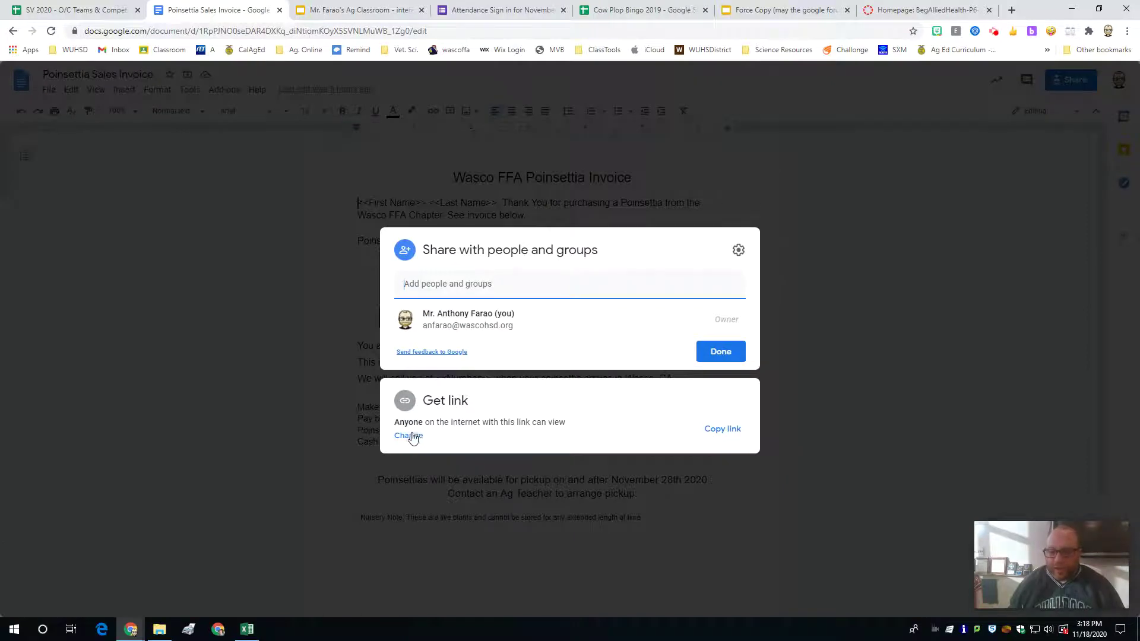
left_click(400, 439)
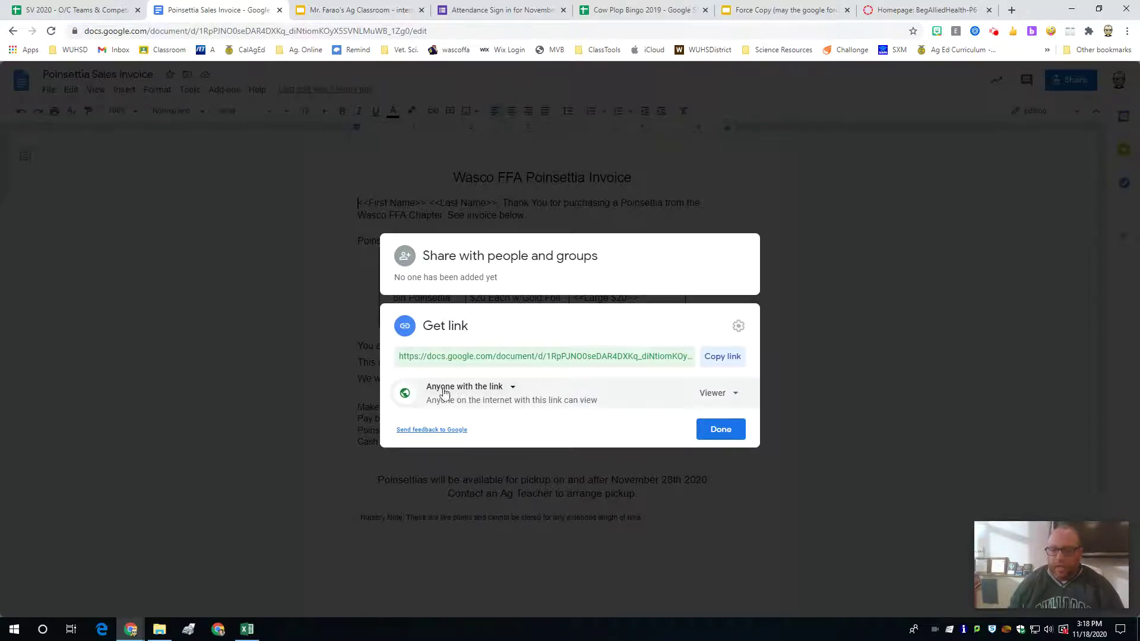
left_click(503, 389)
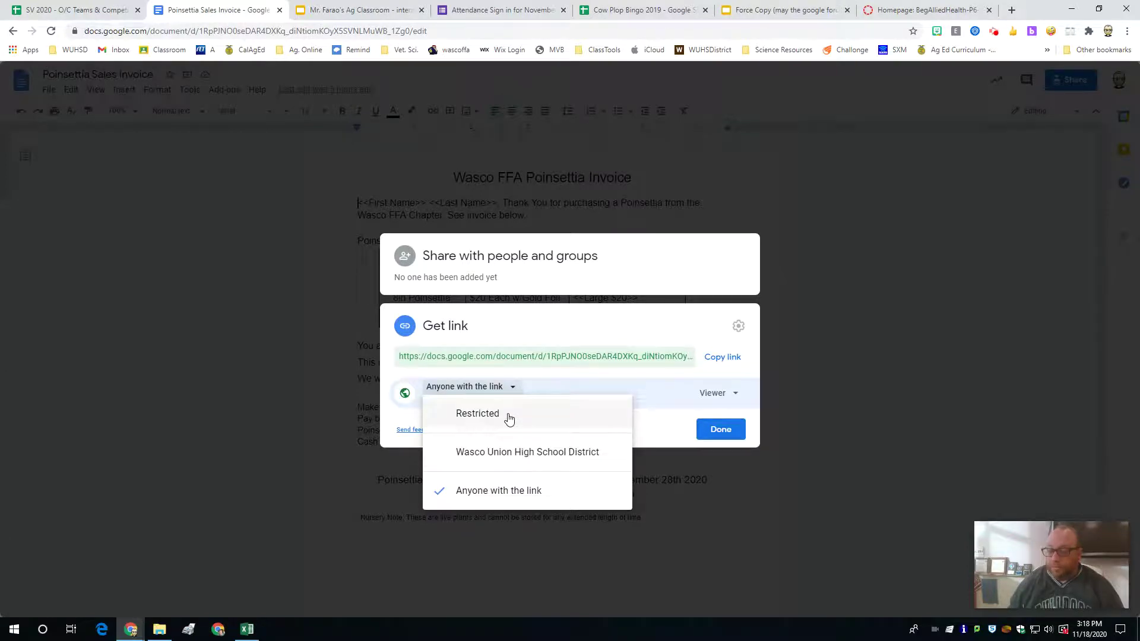
left_click(506, 495)
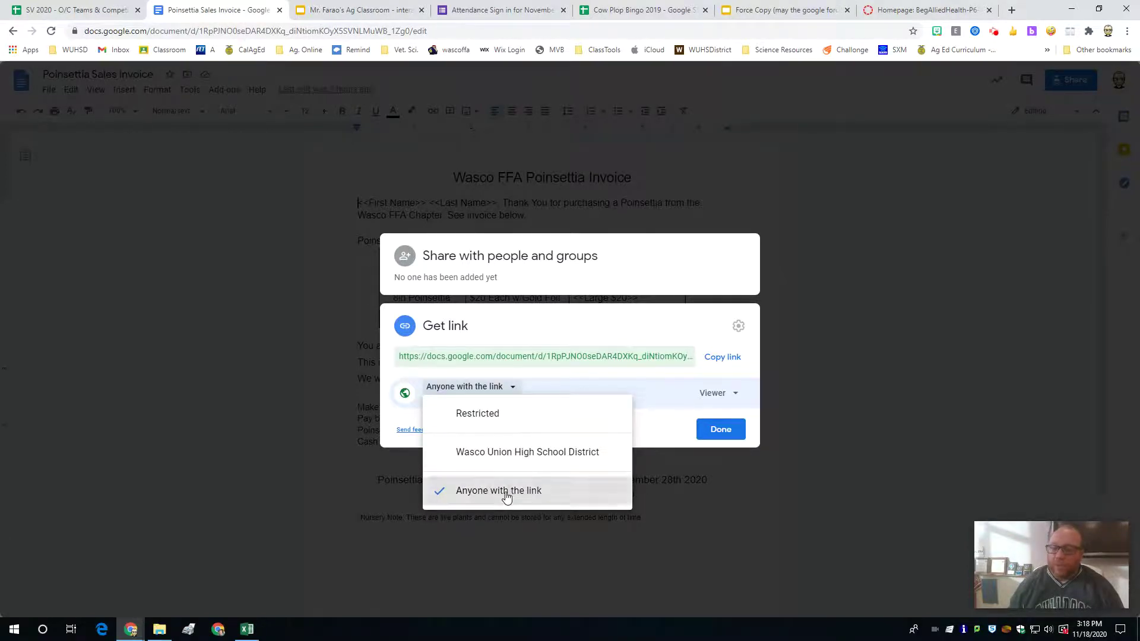
left_click(715, 393)
left_click(736, 422)
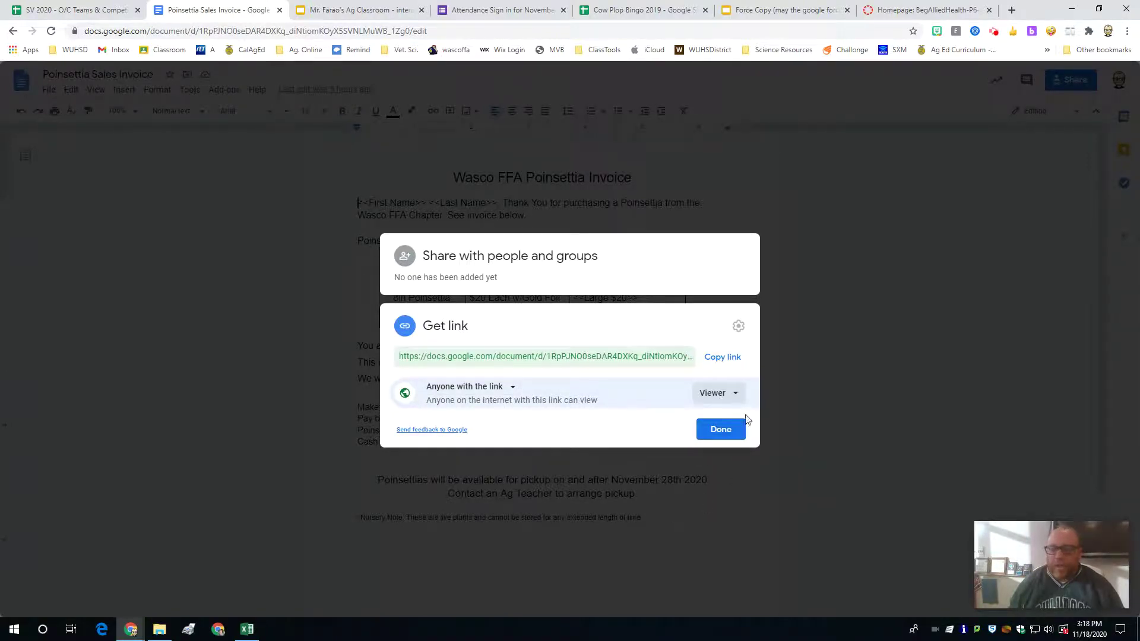
left_click(719, 430)
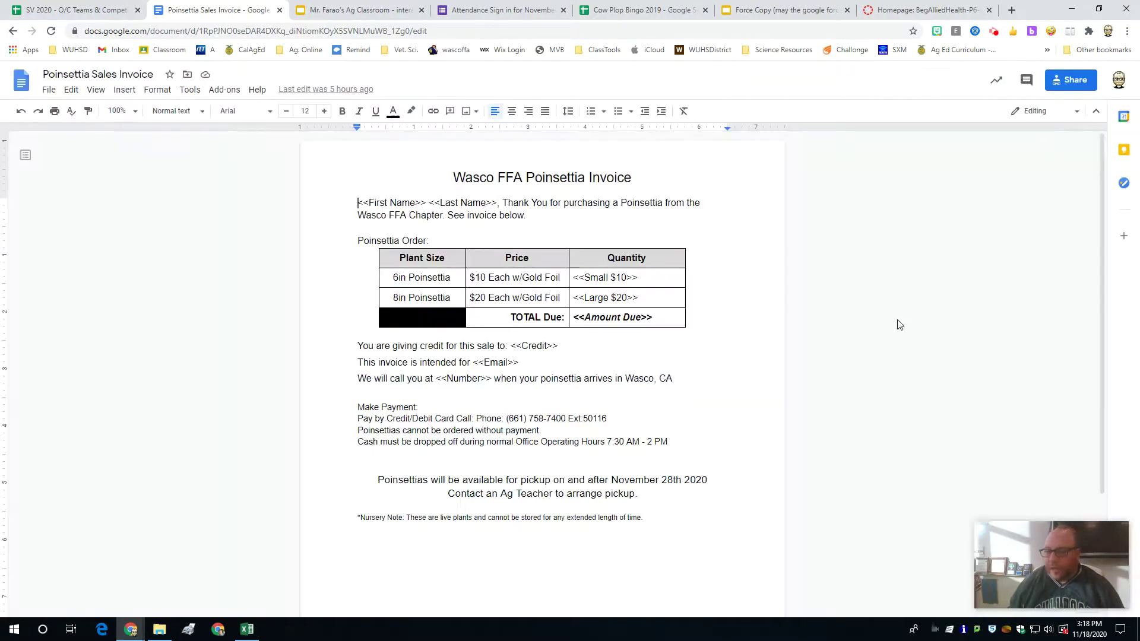
Step: Change the invoice URL's ending from 'edit' to 'copy', copy the address, and open a new tab
left_click(163, 32)
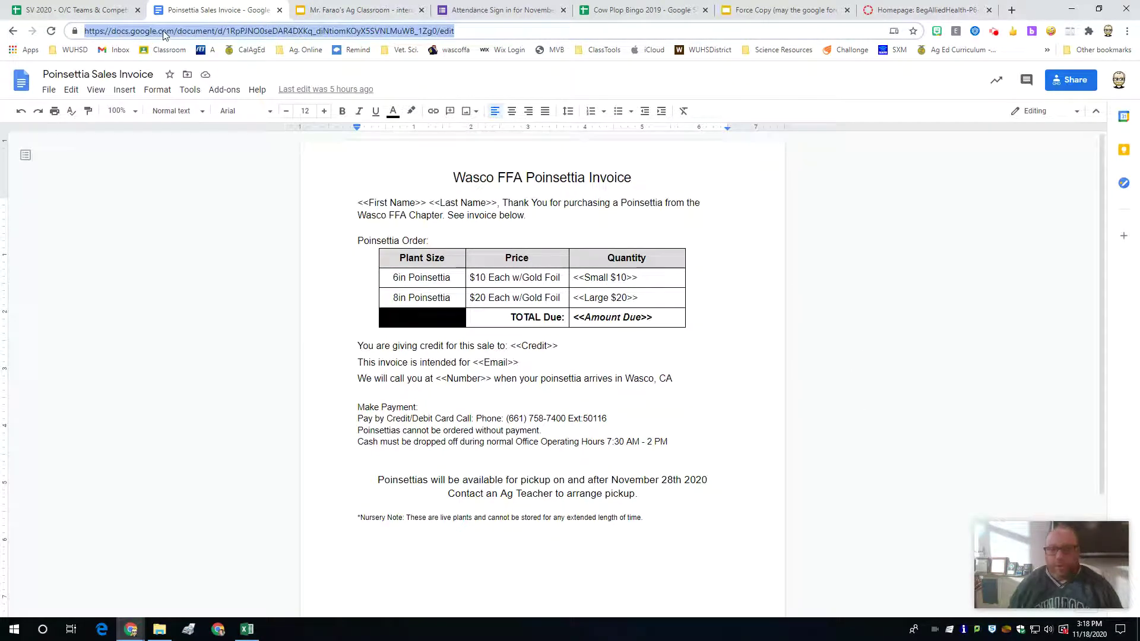
left_click(460, 32)
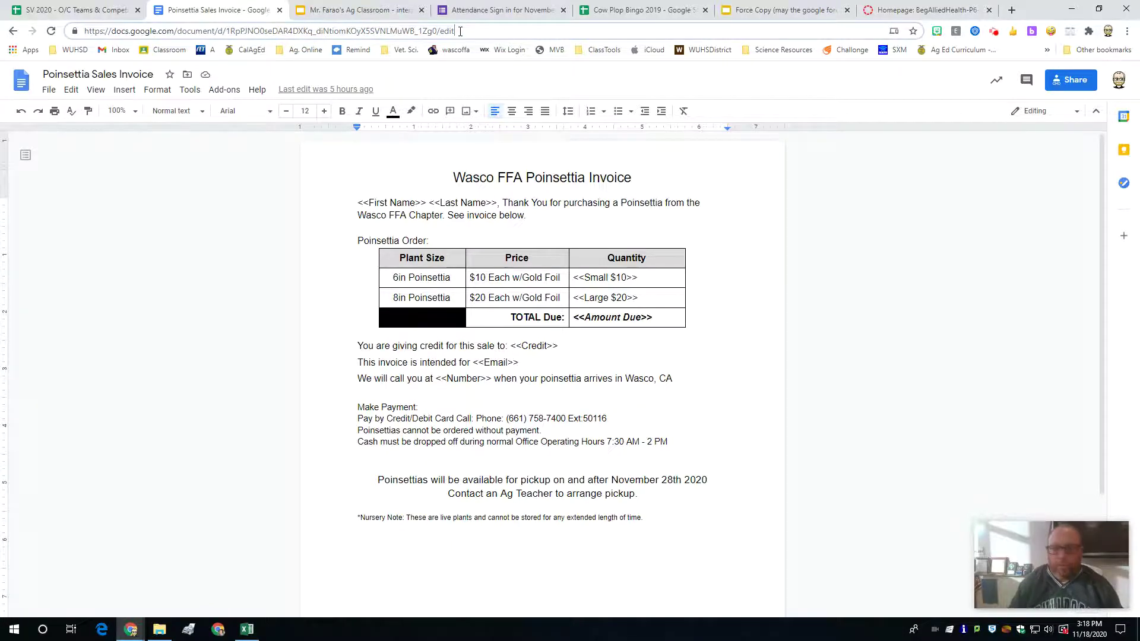
key("BackSpace")
key("BackSpace")
key("BackSpace")
key("BackSpace")
type("copy")
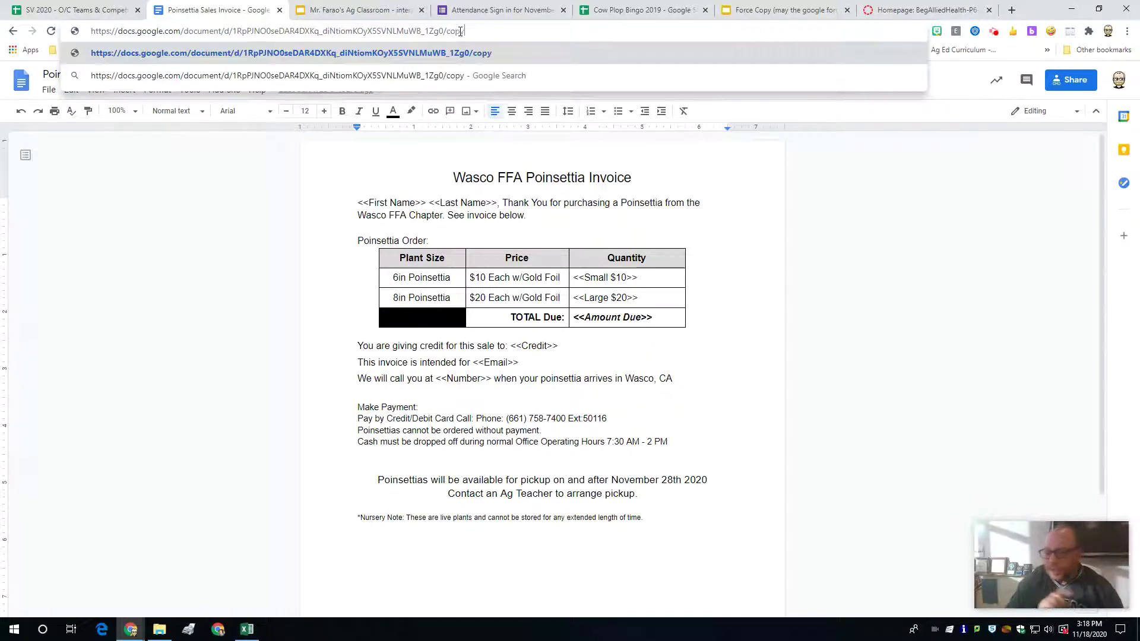
key("ctrl+a")
key("ctrl+c")
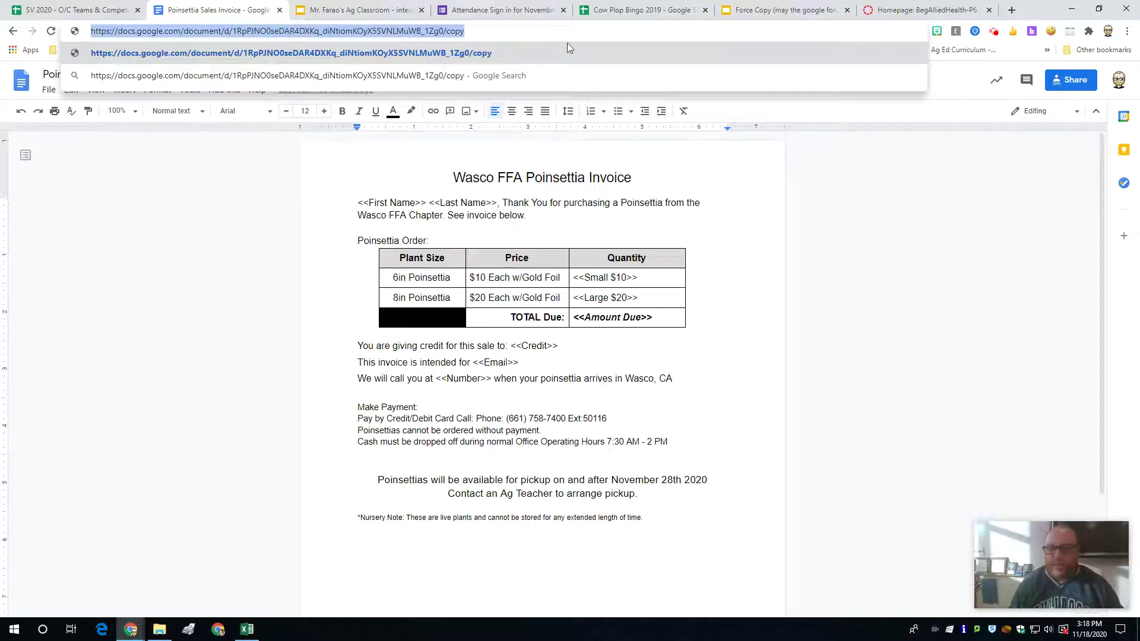
left_click(928, 7)
left_click(1012, 10)
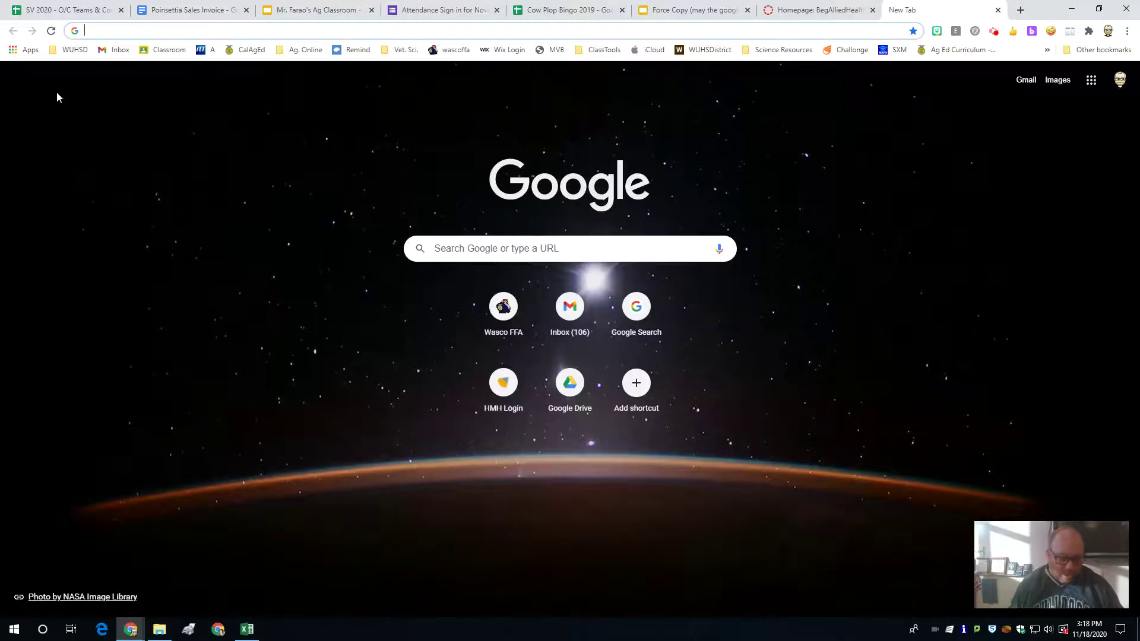
Step: Load the invoice's /copy link to check its Copy document page, then close that tab
key("ctrl+v")
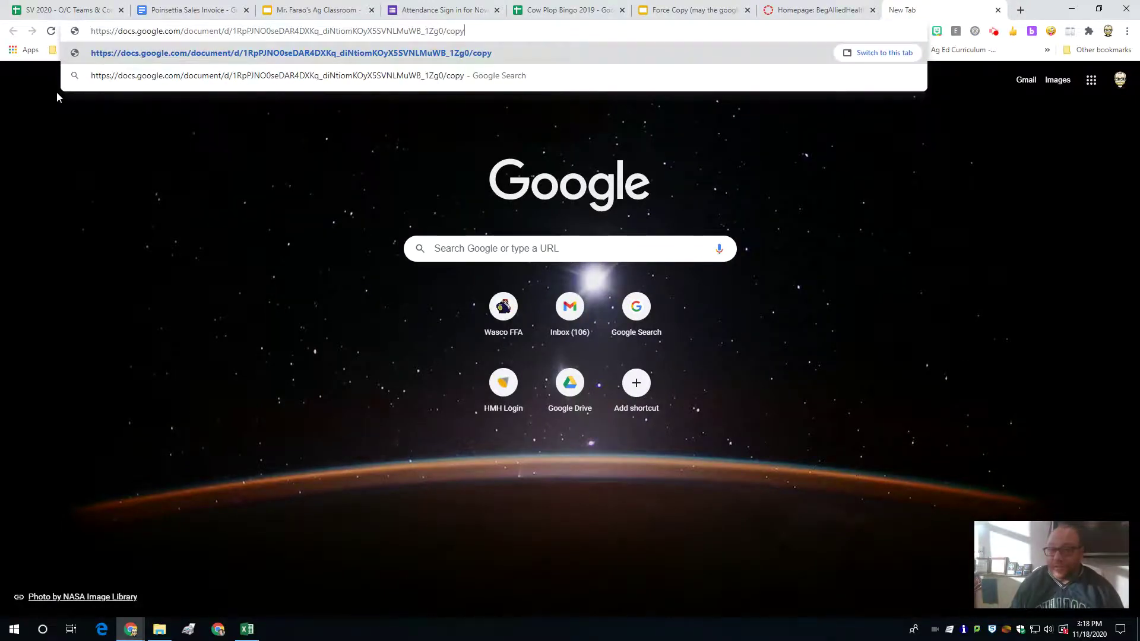
key("Return")
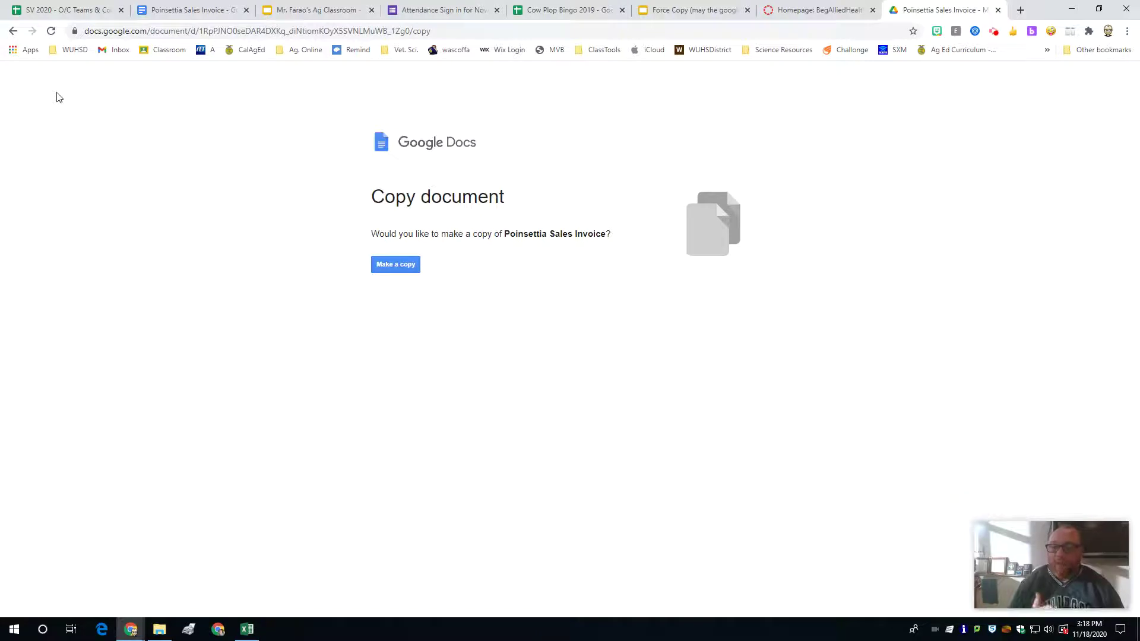
left_click(190, 9)
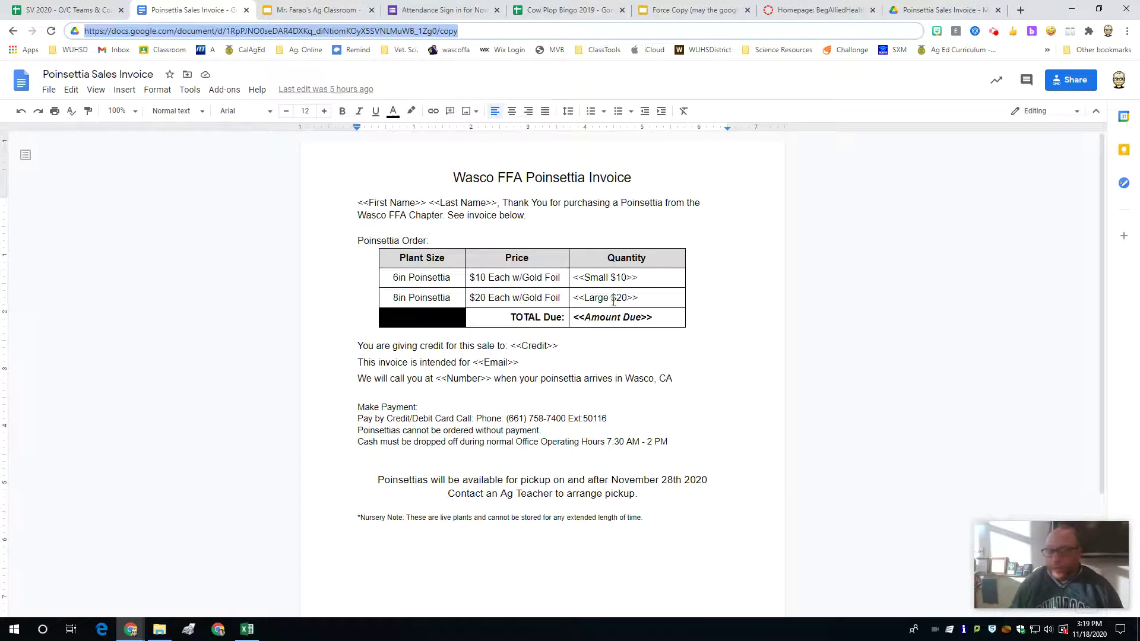
left_click(964, 7)
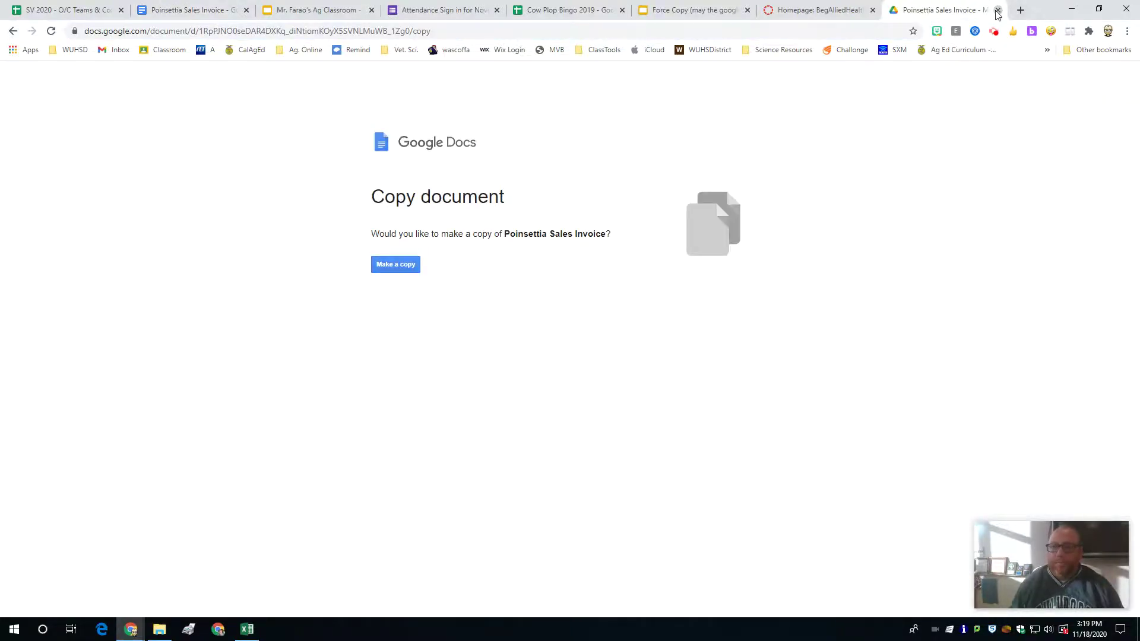
left_click(997, 10)
left_click(483, 6)
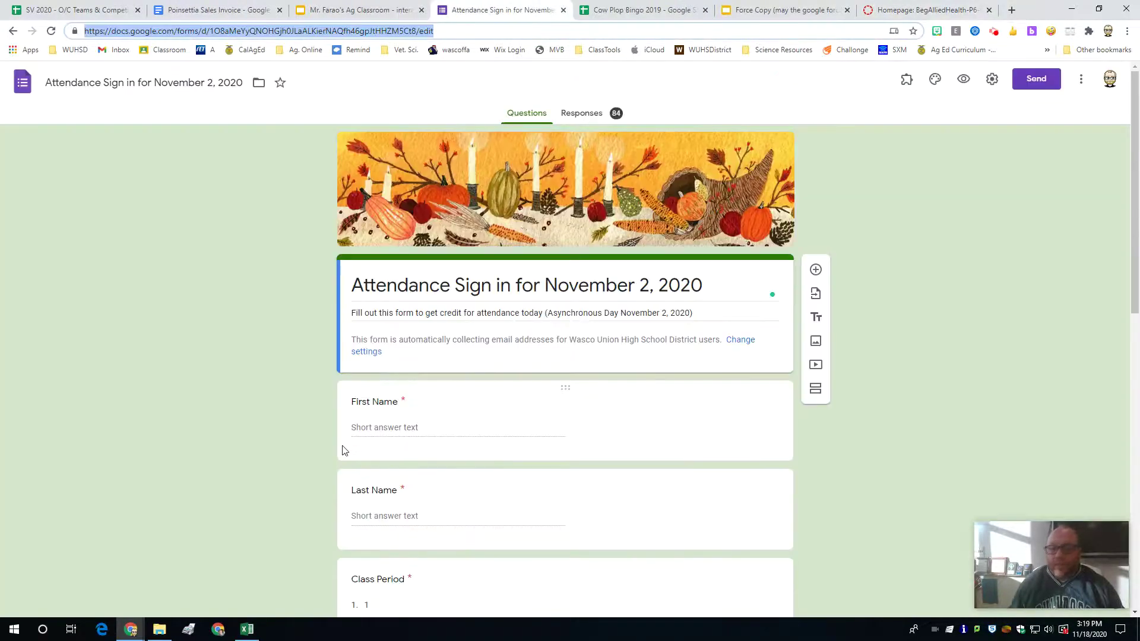
left_click(283, 341)
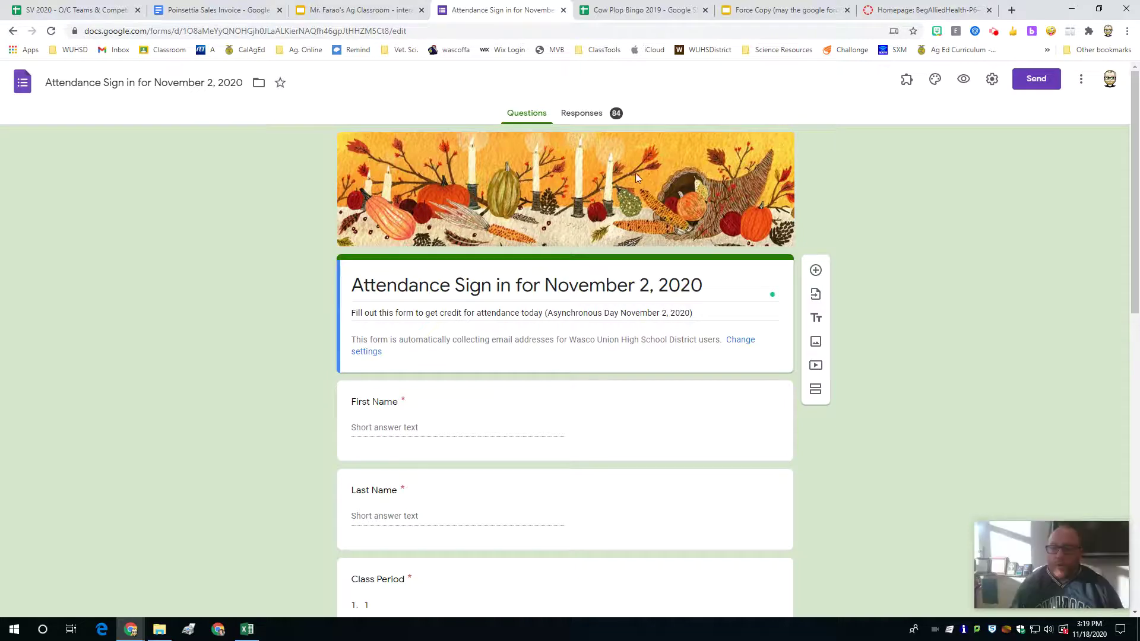
left_click(580, 114)
left_click(525, 116)
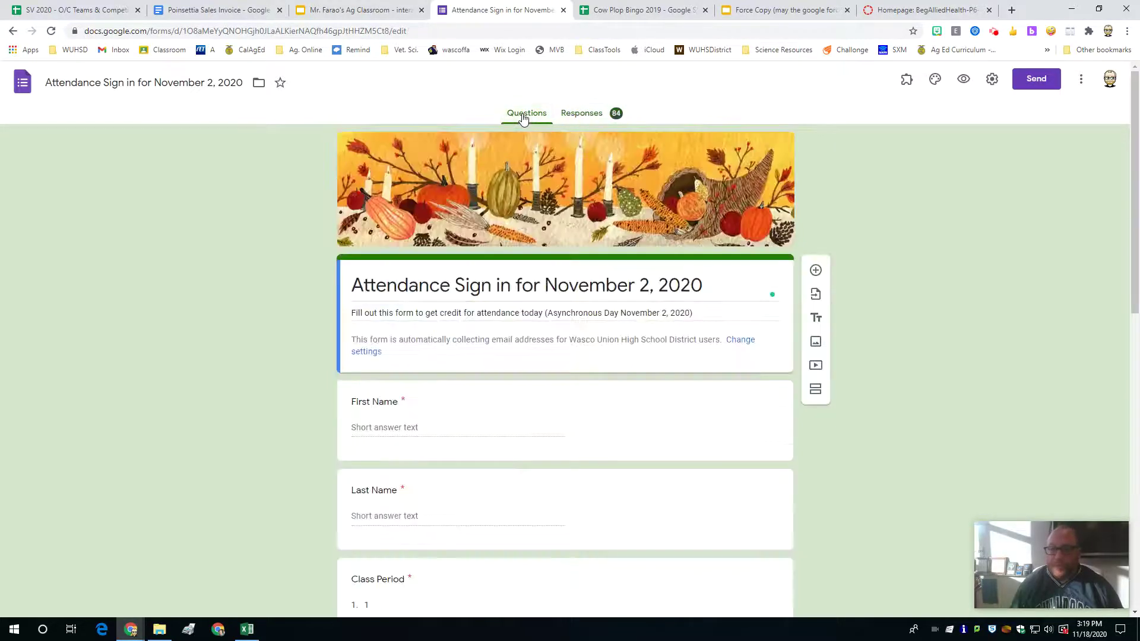
left_click(585, 114)
left_click(519, 118)
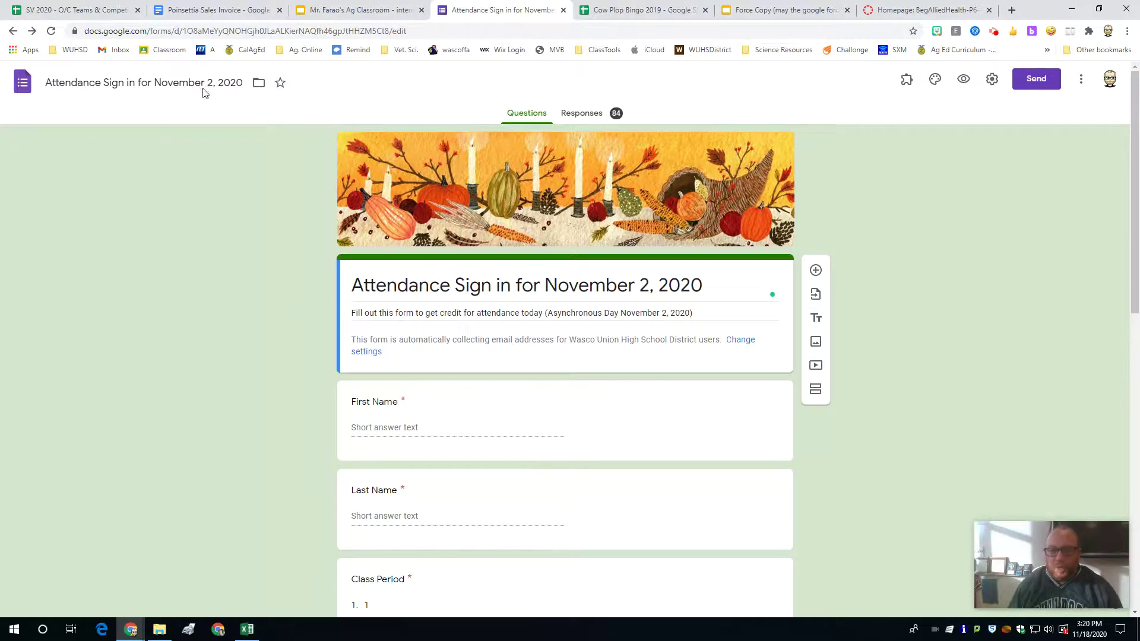
Step: Replace 'edit' with 'copy' at the end of the attendance form's URL and select the whole address
left_click(167, 29)
left_click(167, 30)
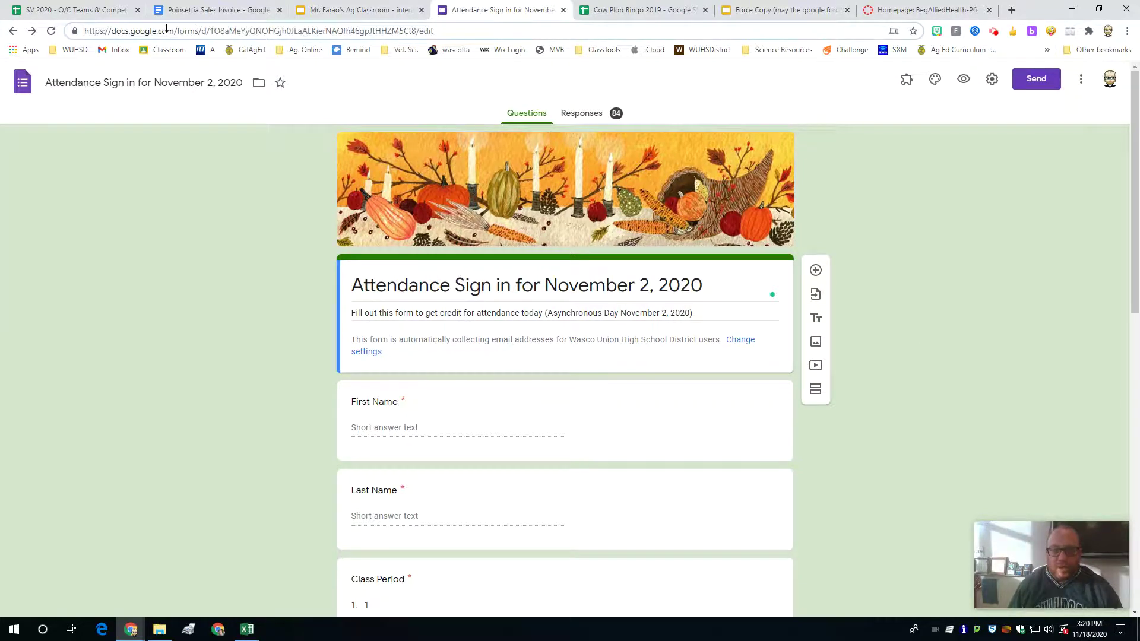
double_click(187, 31)
triple_click(427, 31)
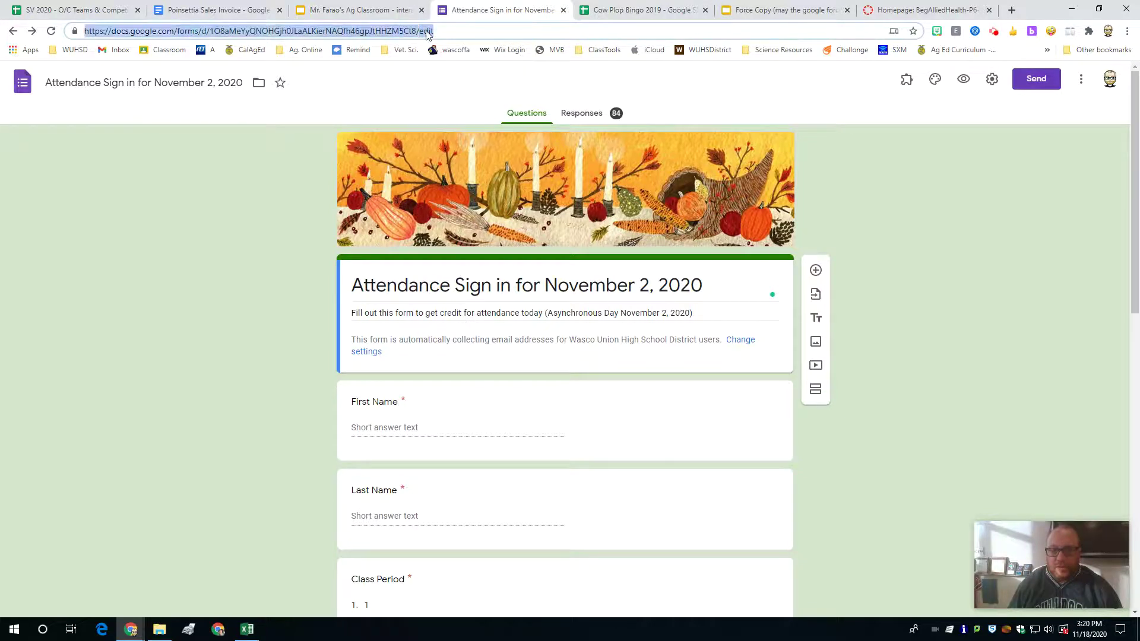
left_click(432, 29)
double_click(429, 30)
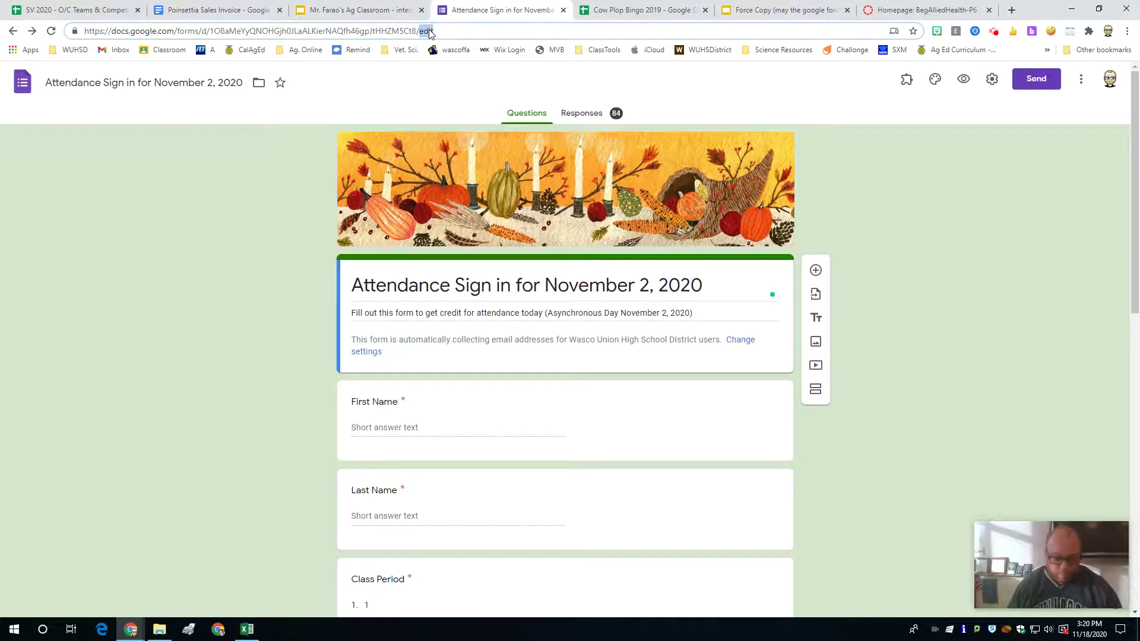
type("copy")
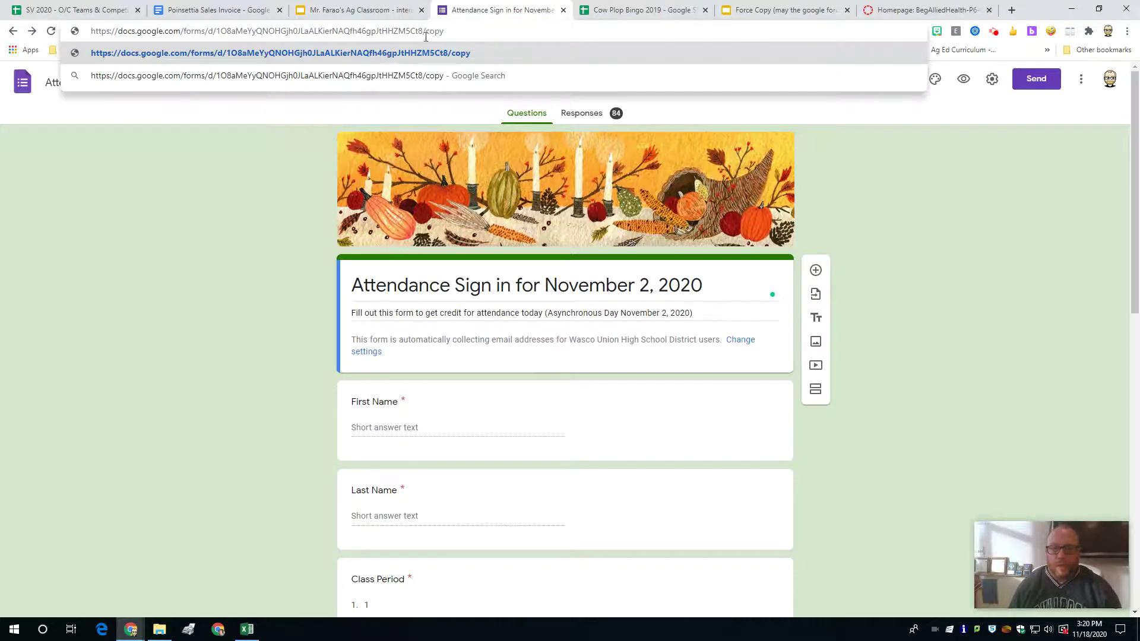
key("ctrl+a")
key("ctrl+c")
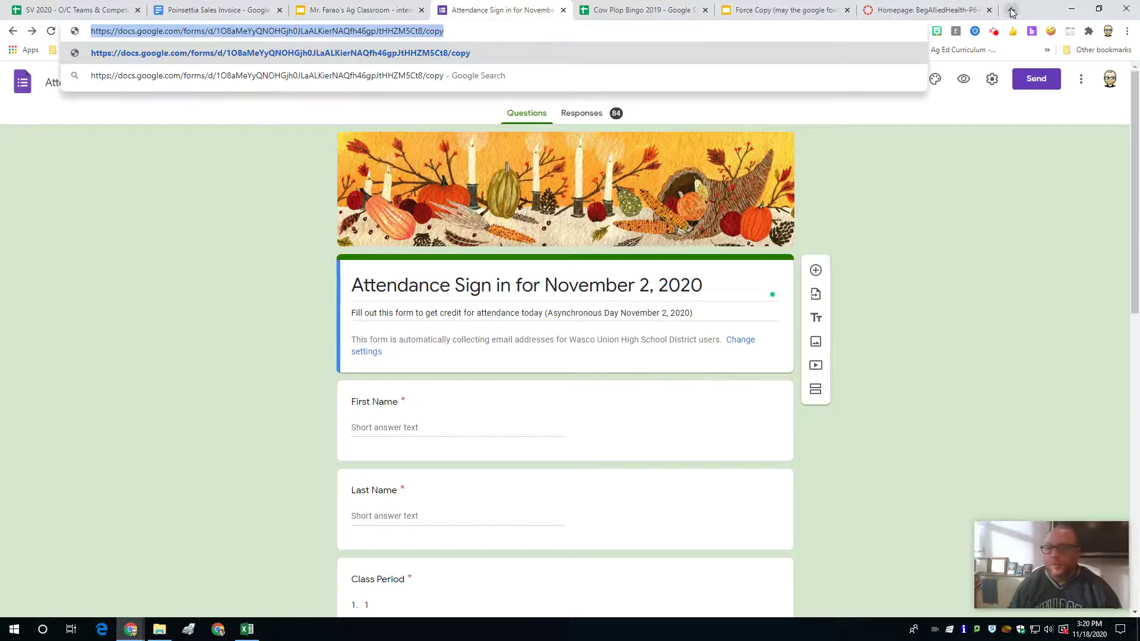
Step: Load the attendance form's /copy link in a new tab, then switch to Cow Plop Bingo 2019
left_click(1011, 10)
key("ctrl+v")
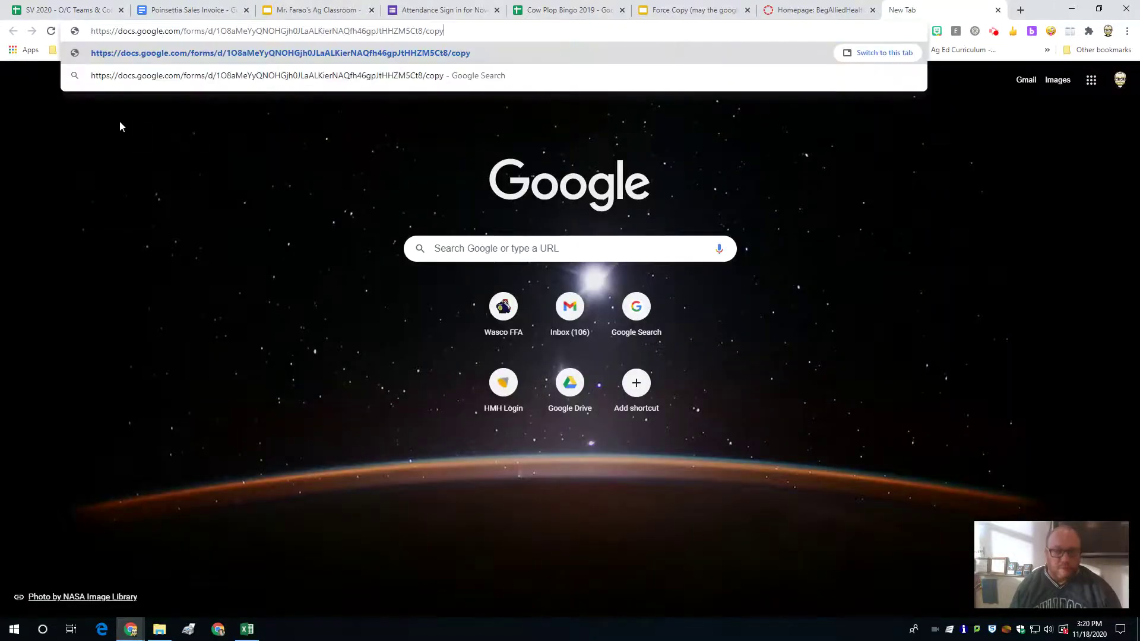
key("Return")
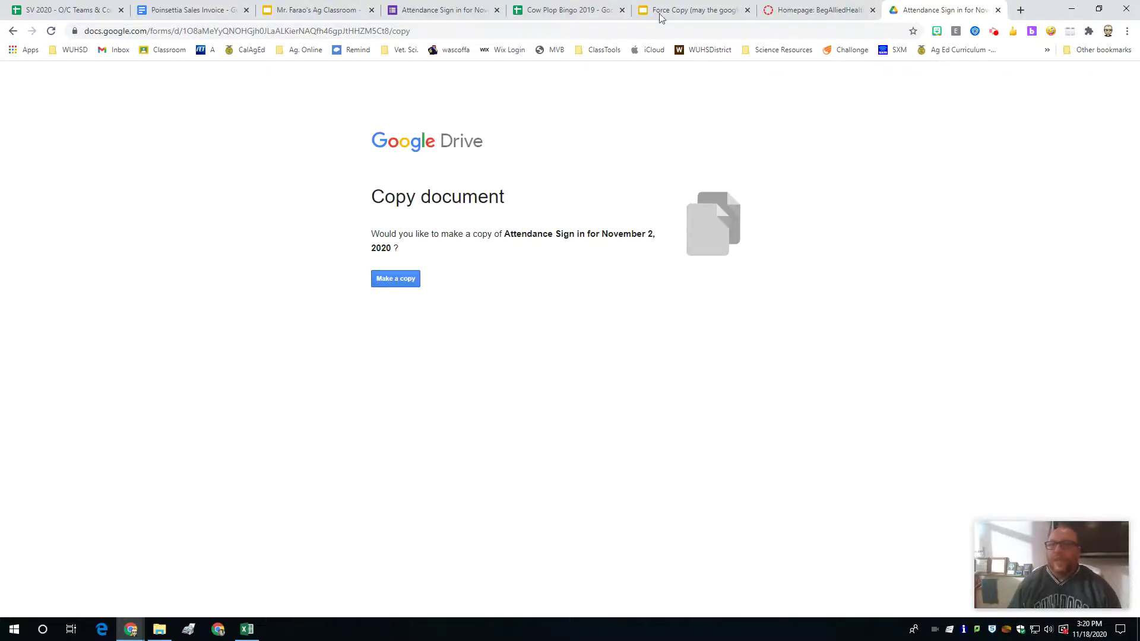
left_click(572, 9)
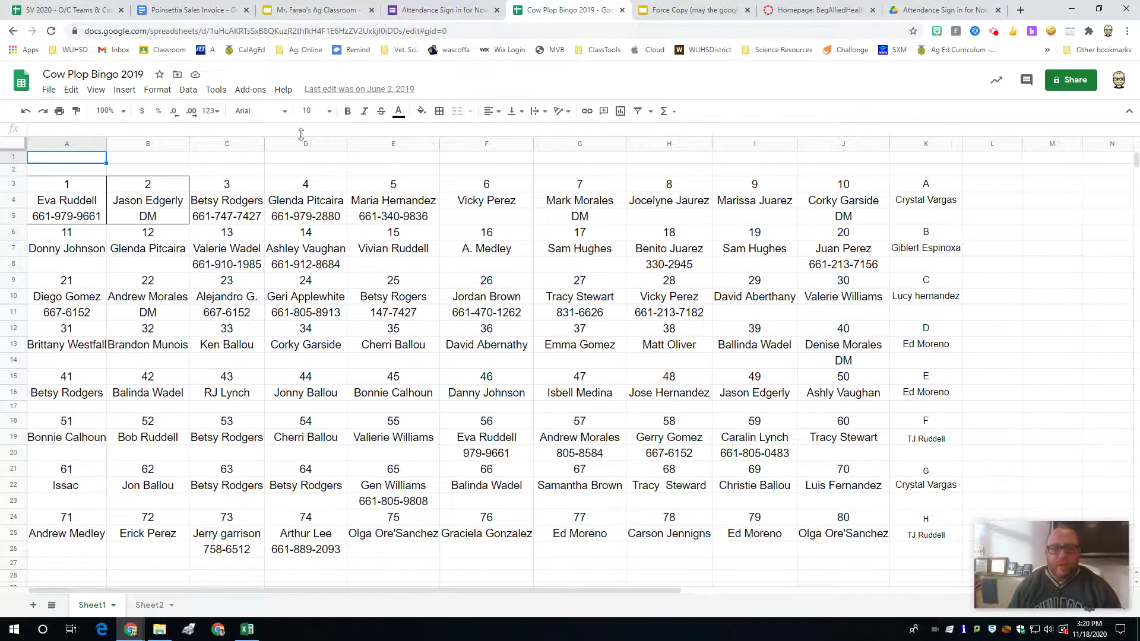
Step: Set Cow Plop Bingo 2019's link access to 'Anyone with the link' as Viewer
left_click(1066, 79)
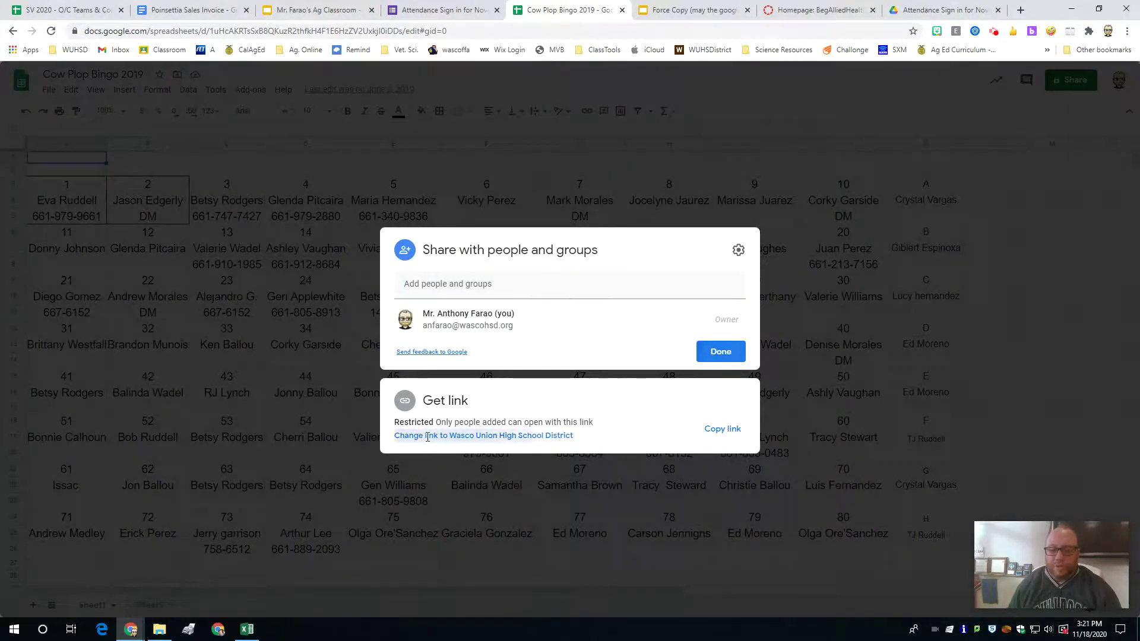
left_click(408, 436)
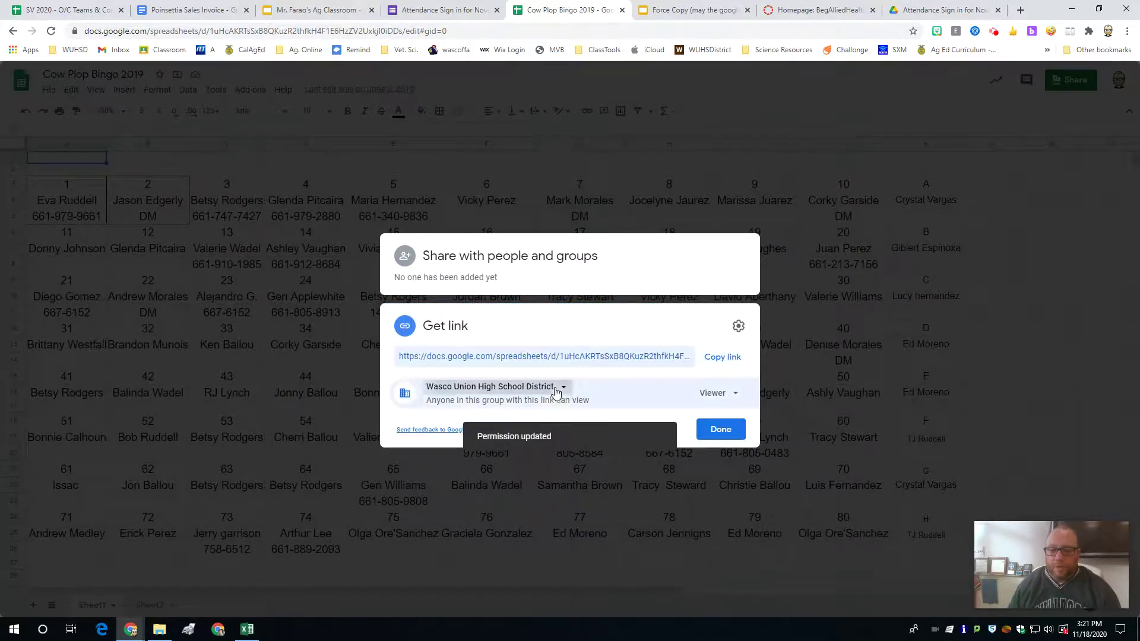
left_click(554, 392)
left_click(485, 494)
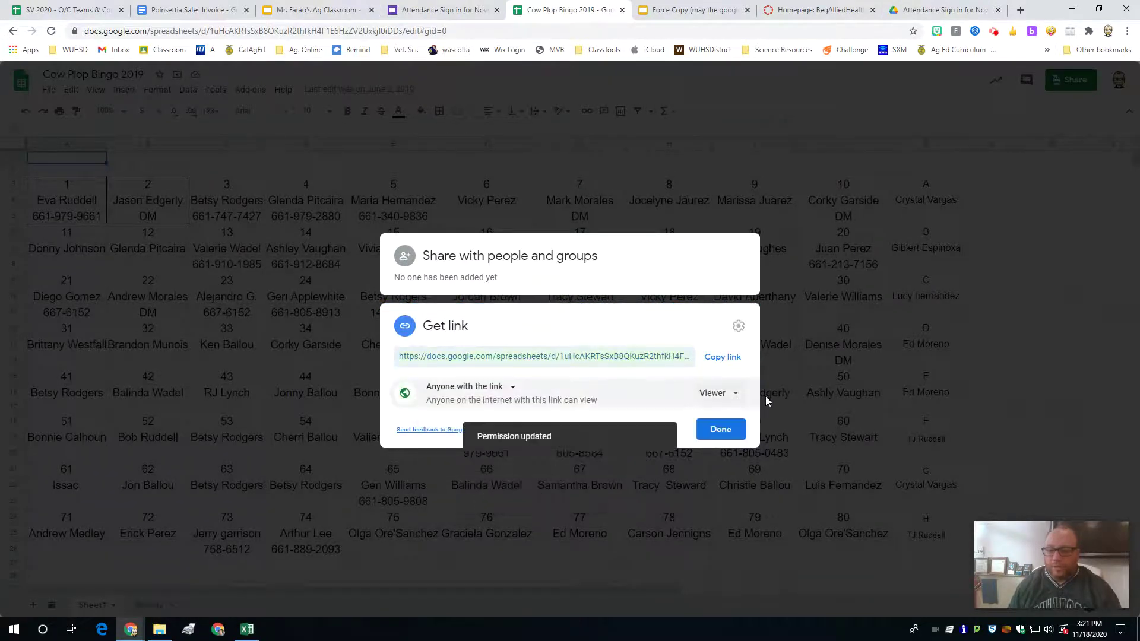
left_click(705, 428)
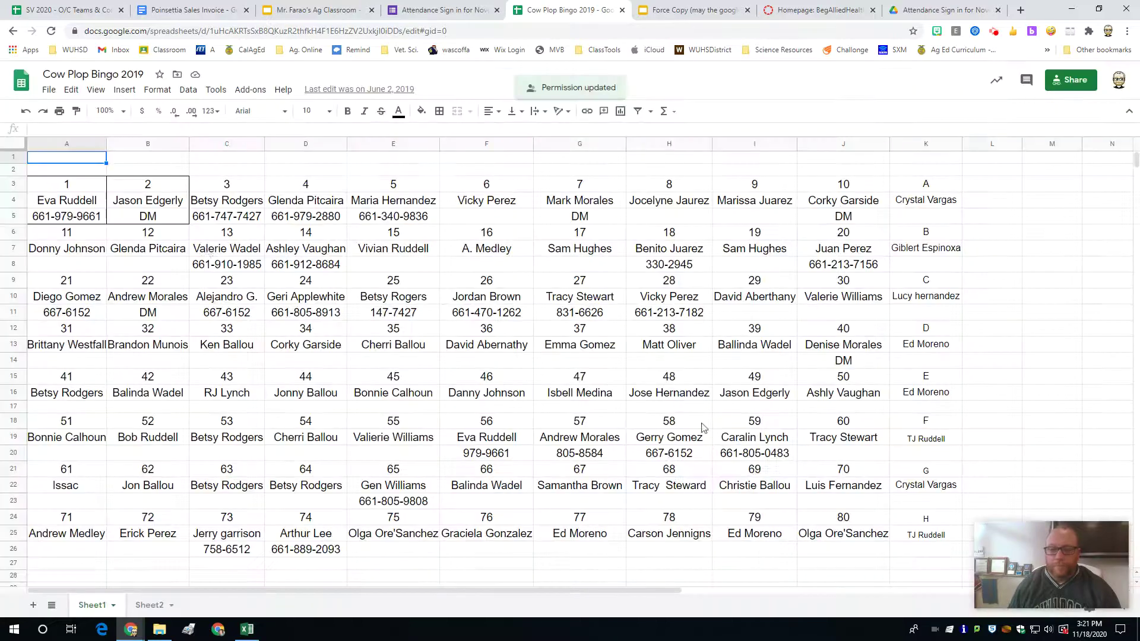
Step: Rewrite the spreadsheet's address to end in /copy and copy it
left_click(219, 31)
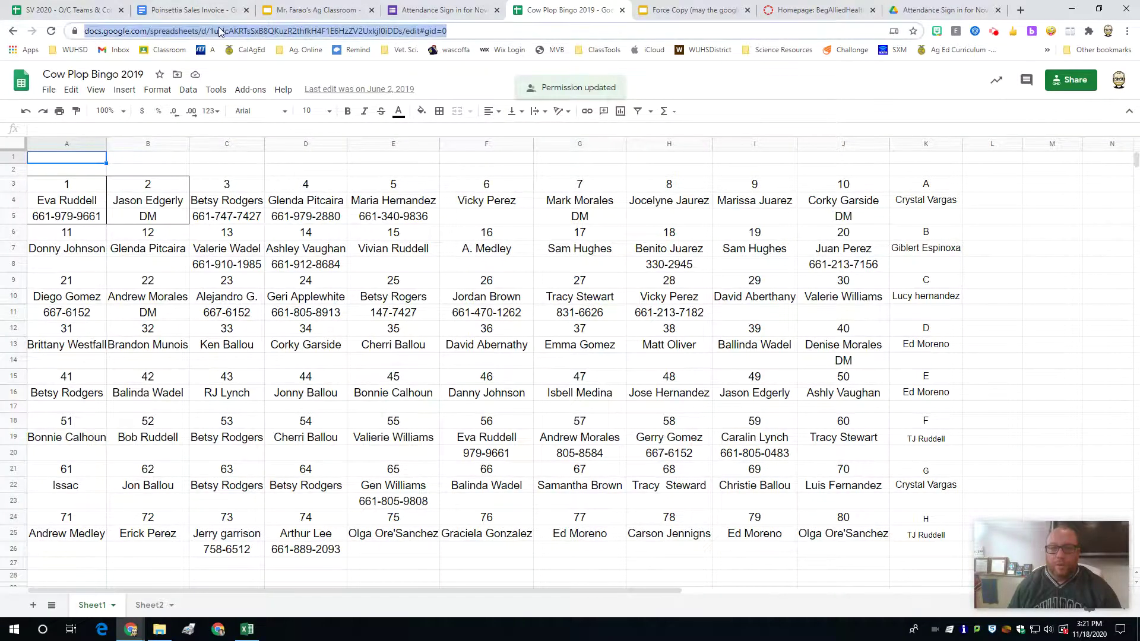
left_click(432, 31)
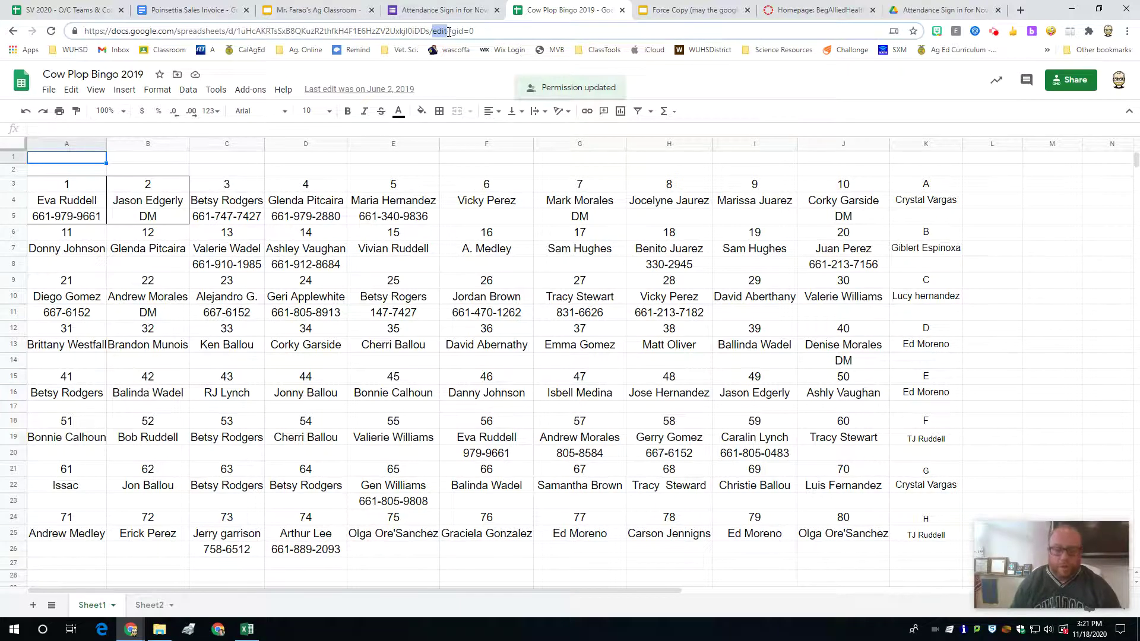
type("copy")
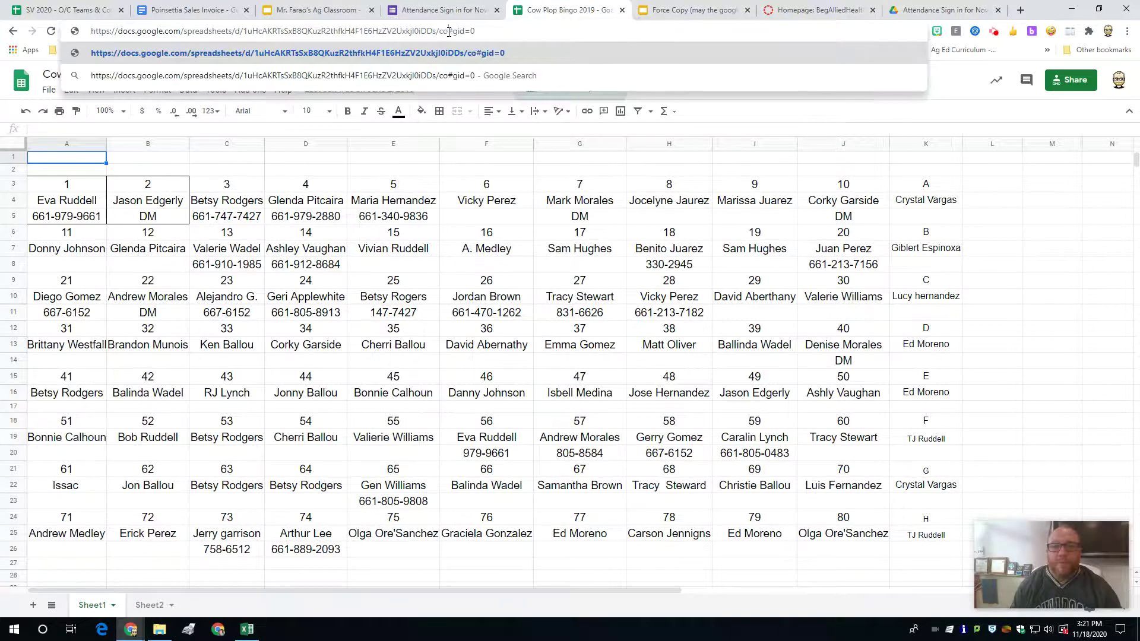
key("Delete")
key("Delete")
key("Delete")
key("Delete")
key("Delete")
key("Delete")
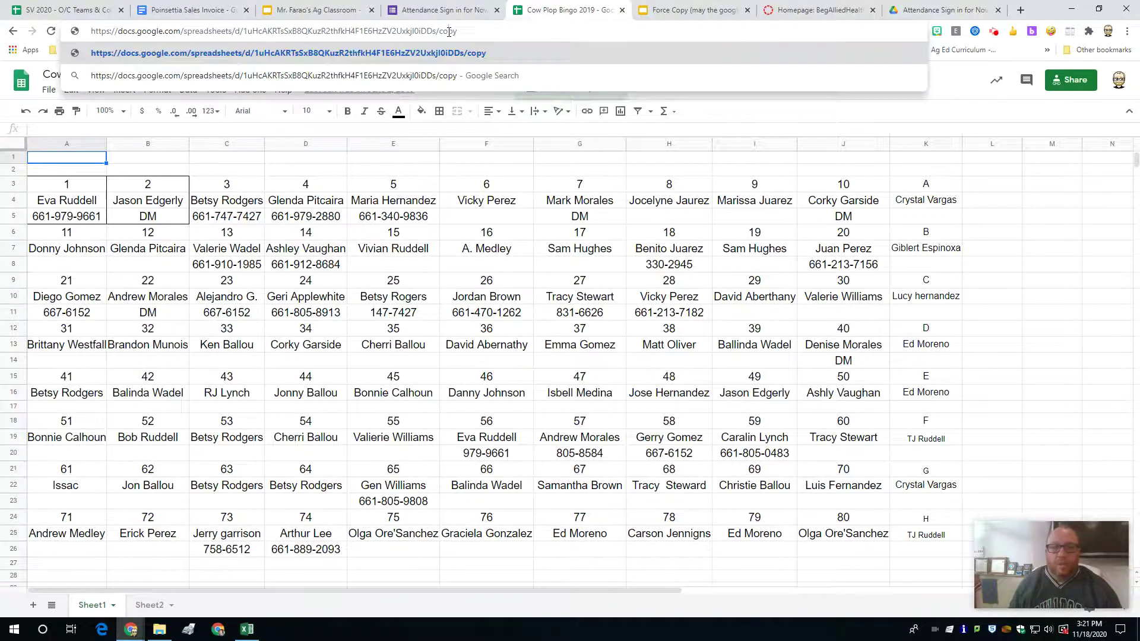
key("ctrl+a")
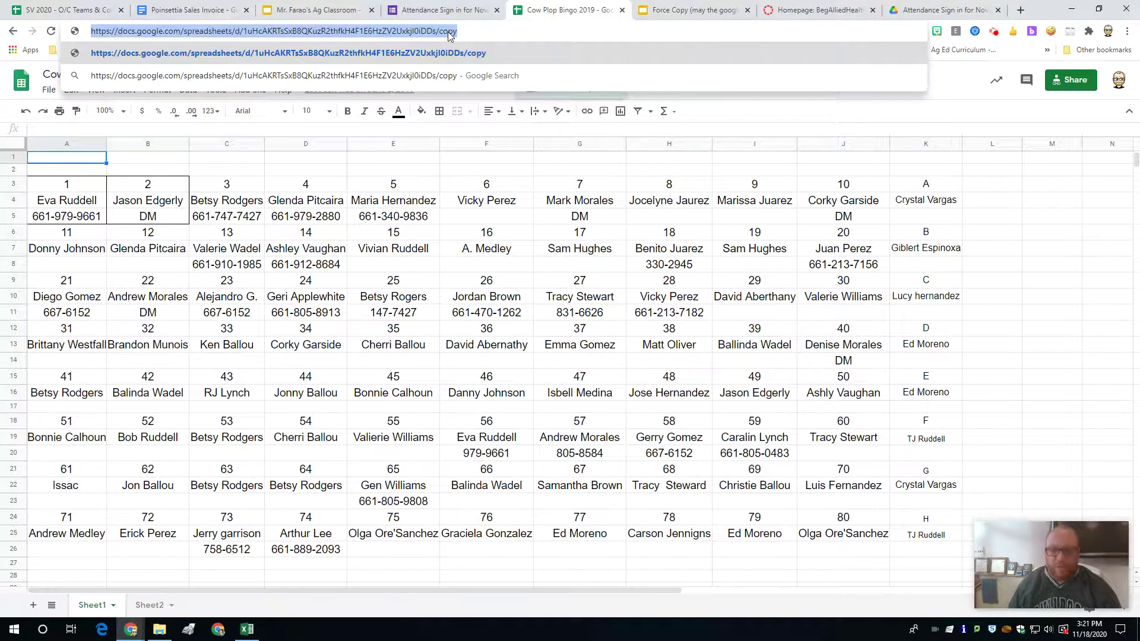
Step: Load the spreadsheet's /copy link in the last tab, then switch to the Force Copy presentation
left_click(934, 10)
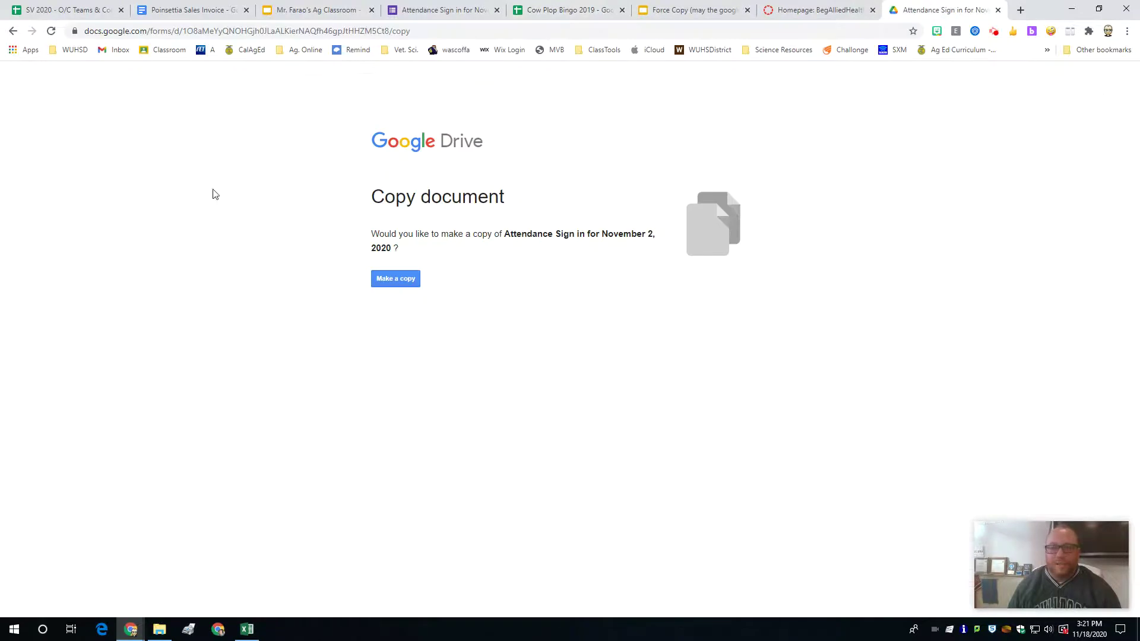
left_click(116, 33)
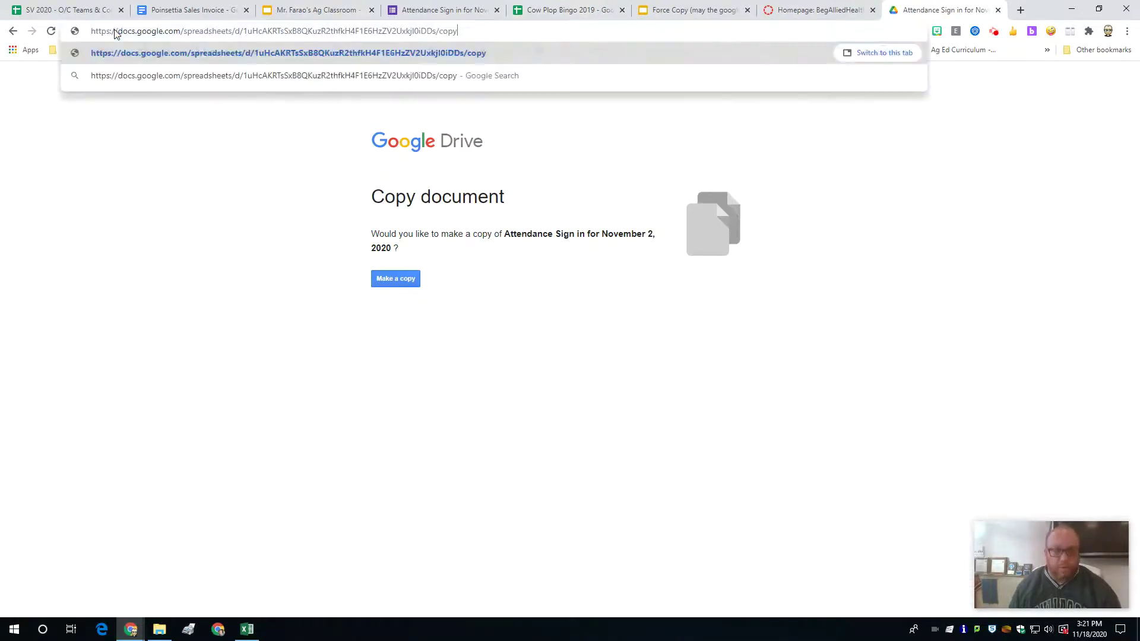
key("Return")
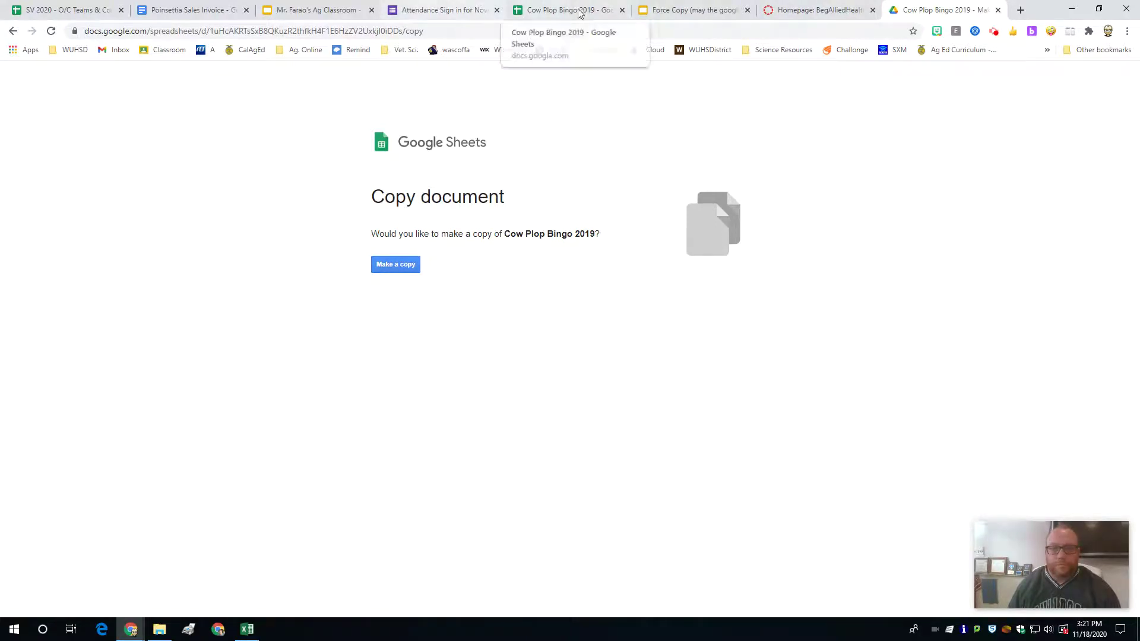
left_click(693, 8)
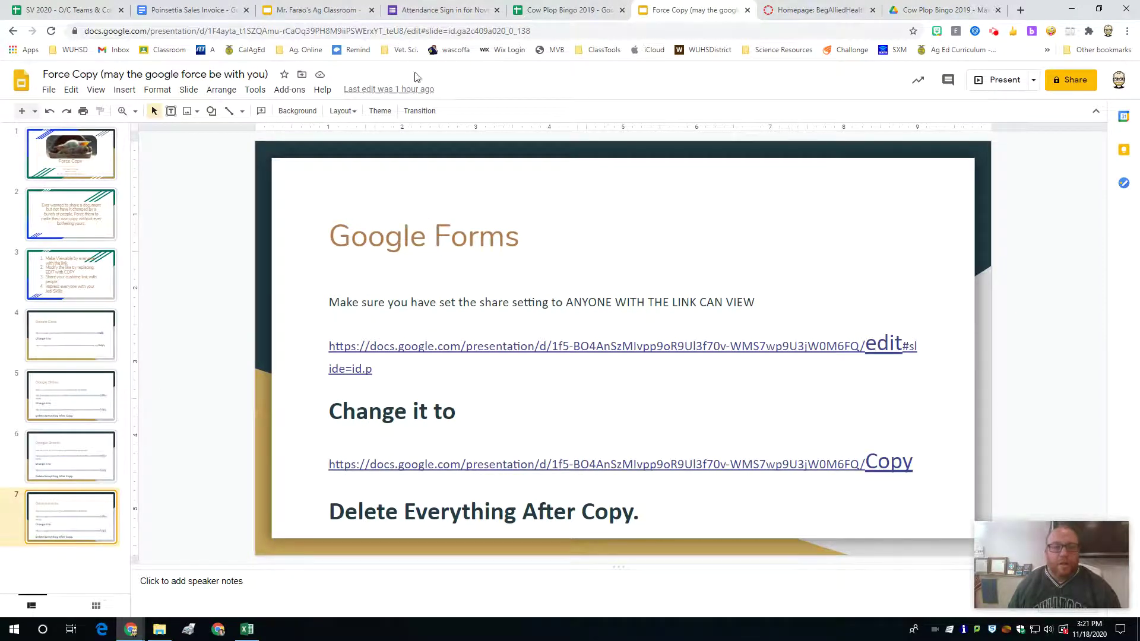
Step: Set the Force Copy presentation's link access to 'Anyone with the link' as Viewer
left_click(107, 31)
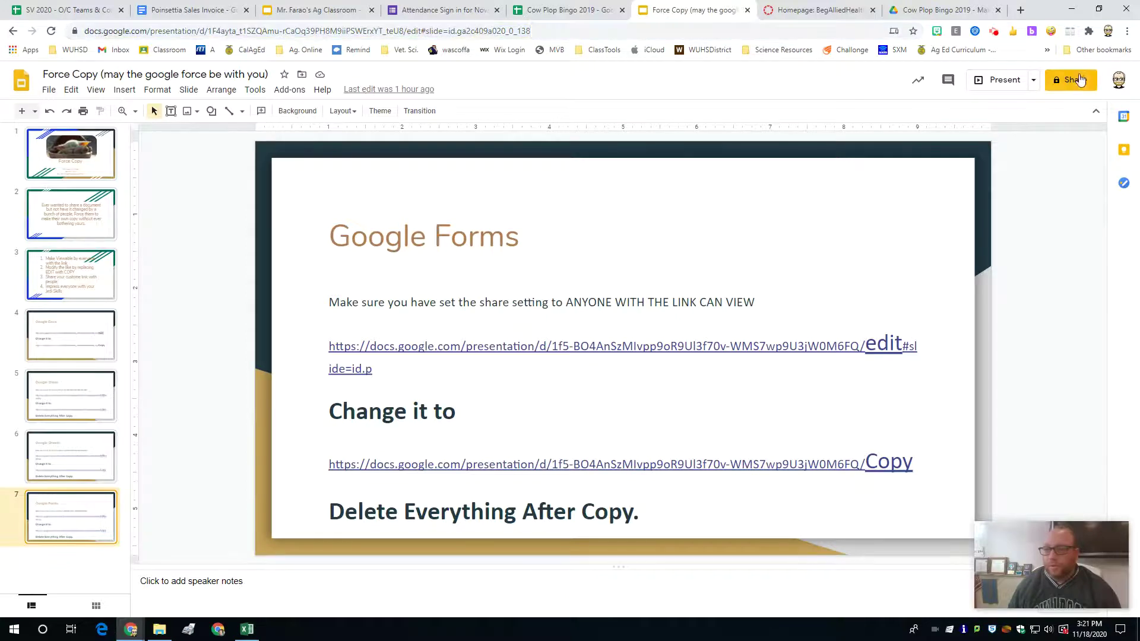
left_click(1075, 80)
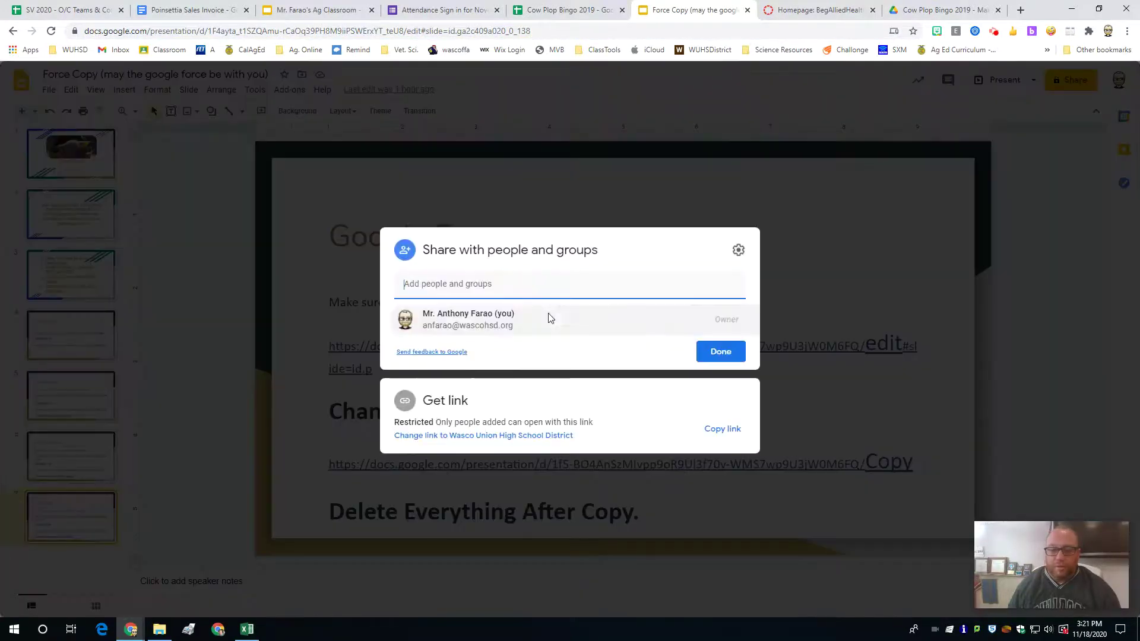
left_click(409, 436)
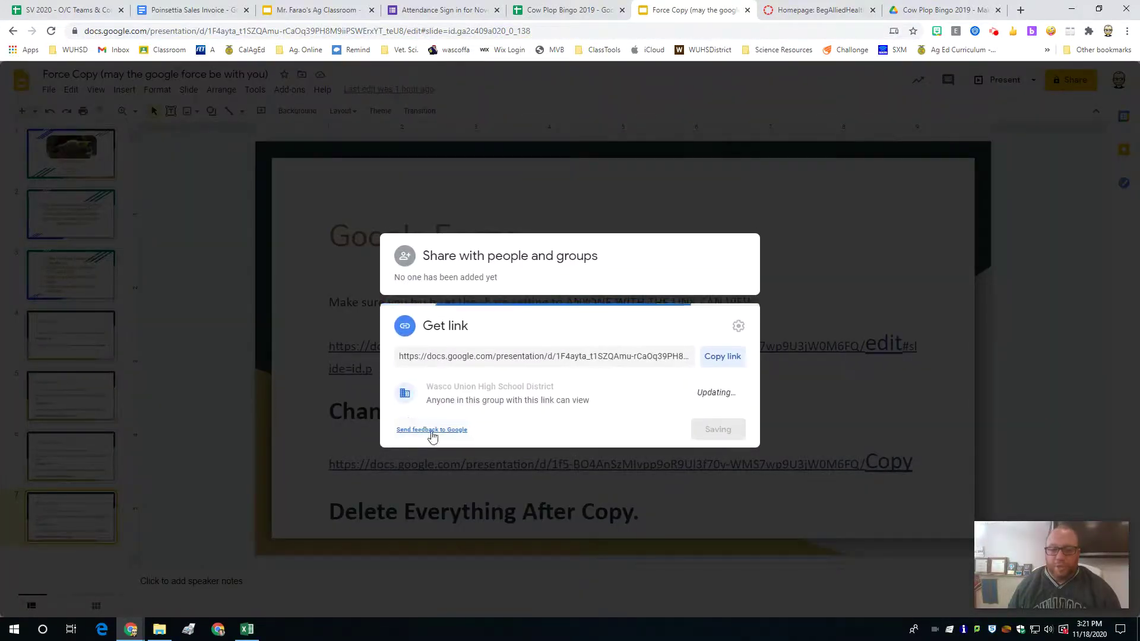
left_click(476, 387)
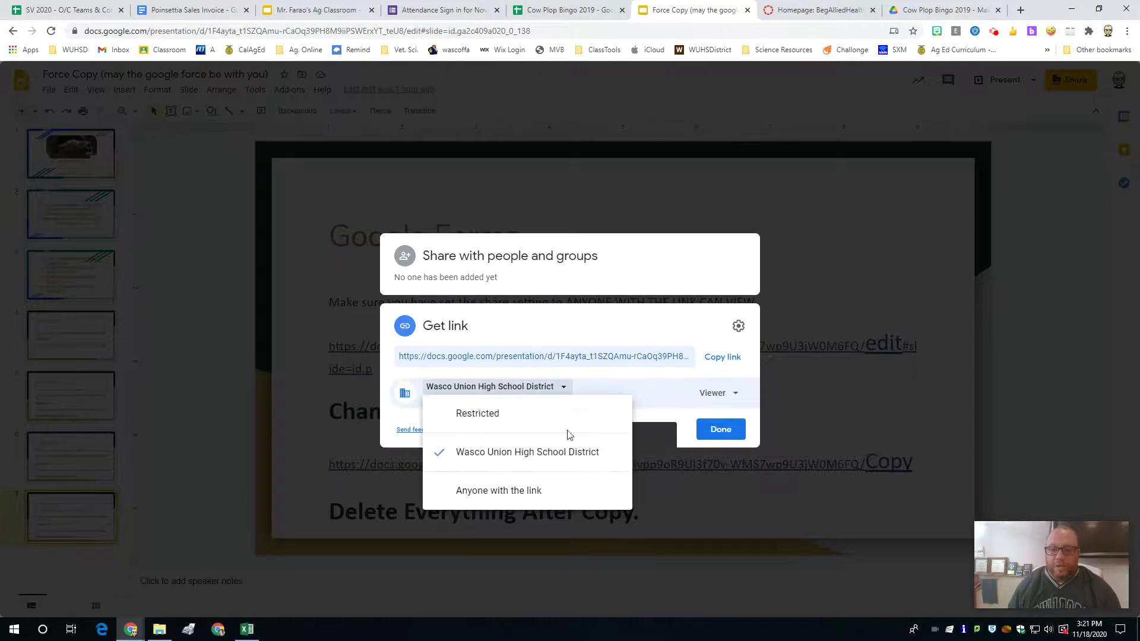
left_click(490, 490)
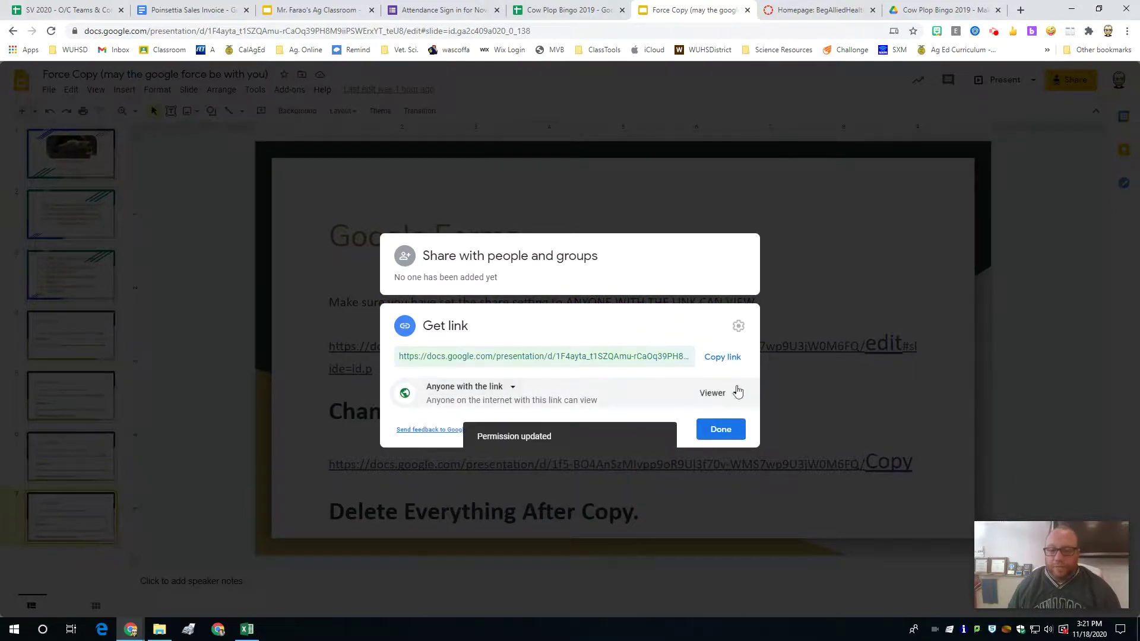
left_click(720, 430)
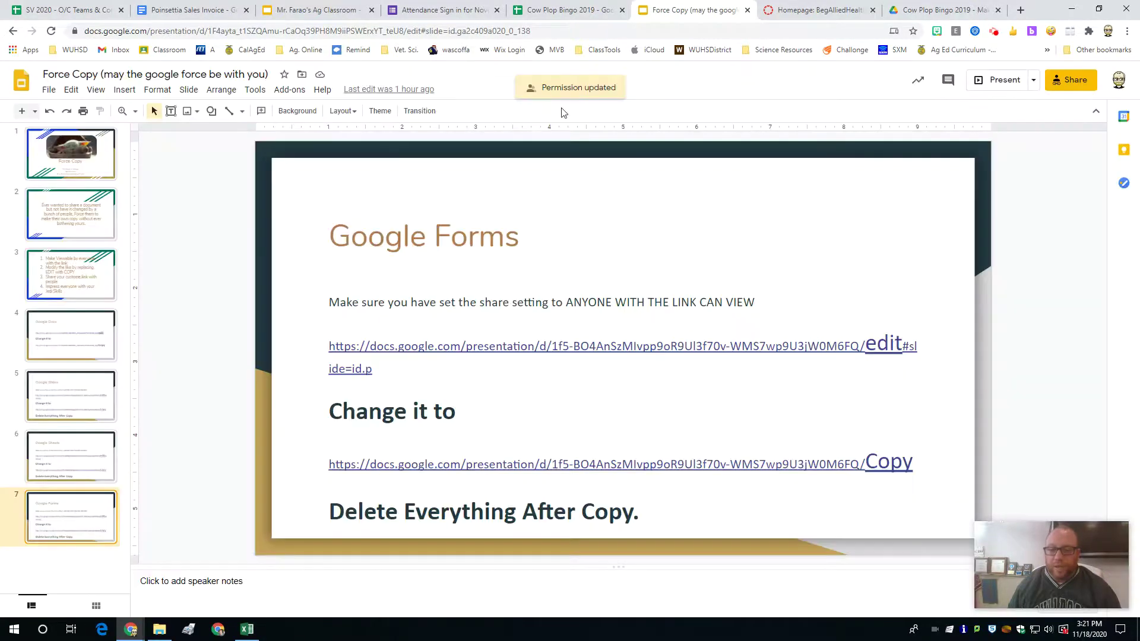
left_click(262, 30)
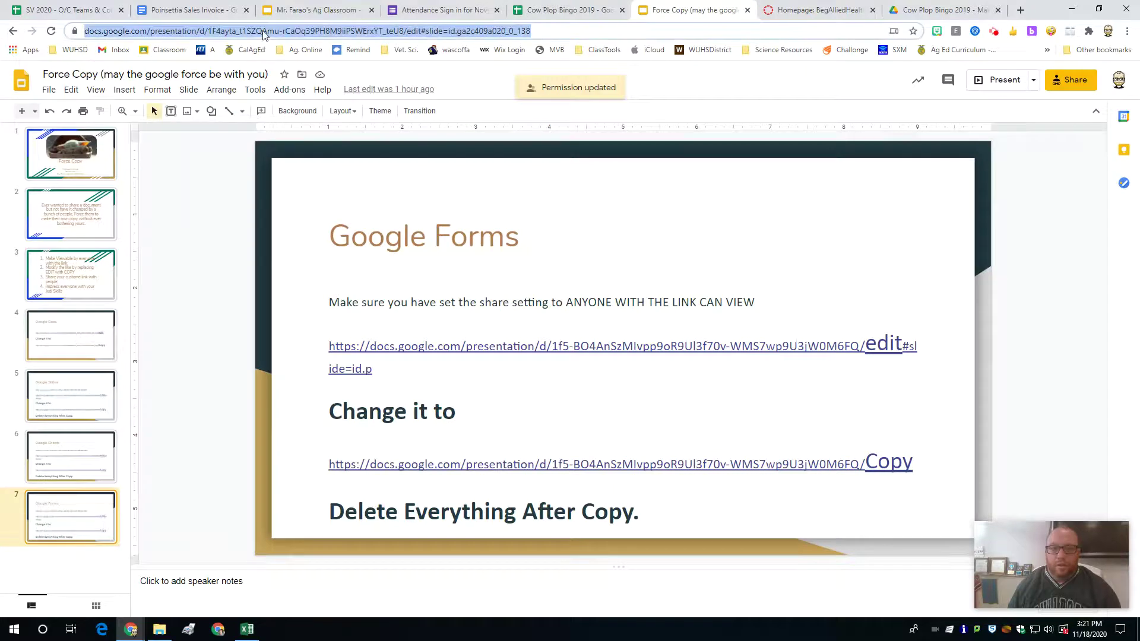
Step: Rewrite the Force Copy address to end in /copy without the slide suffix, copy it, and select the last tab's address
double_click(440, 32)
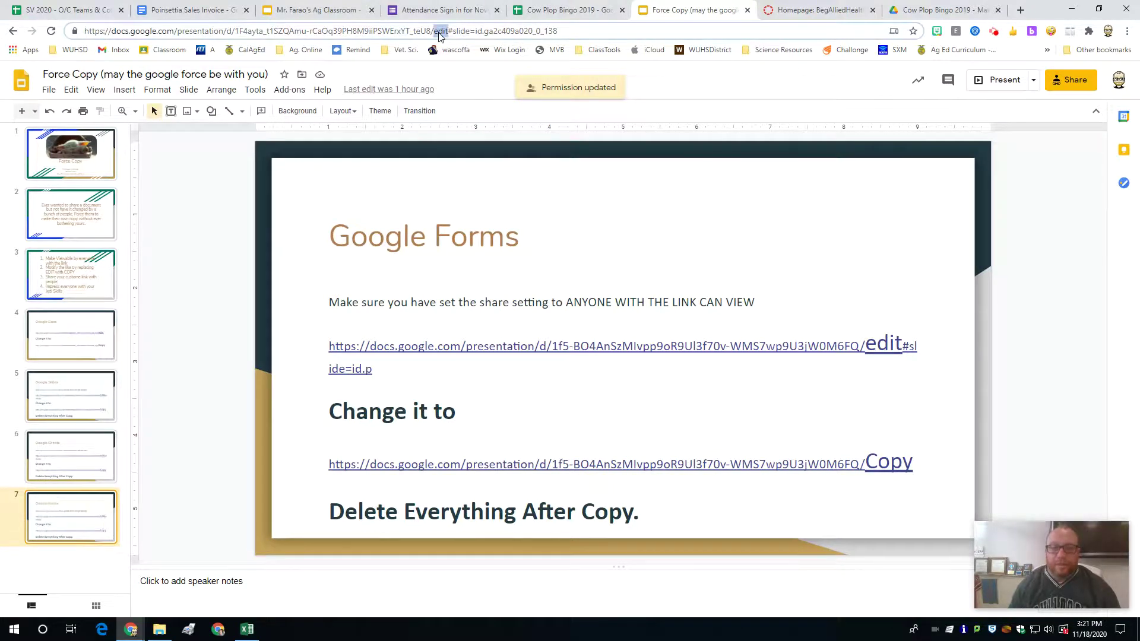
type("copy")
key("Delete")
key("Delete")
key("Delete")
key("Delete")
key("Delete")
key("Delete")
key("Delete")
key("Delete")
key("Delete")
key("Delete")
key("Delete")
key("Delete")
key("Delete")
key("Delete")
key("Delete")
key("Delete")
key("Delete")
key("Delete")
key("Delete")
key("Delete")
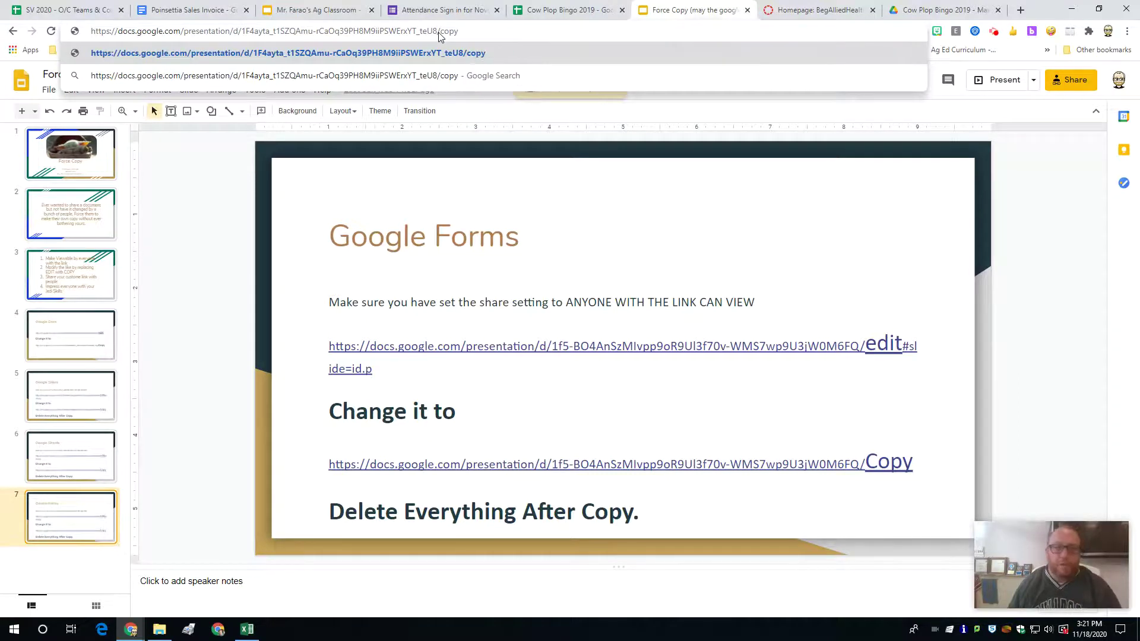
key("ctrl+a")
key("ctrl+c")
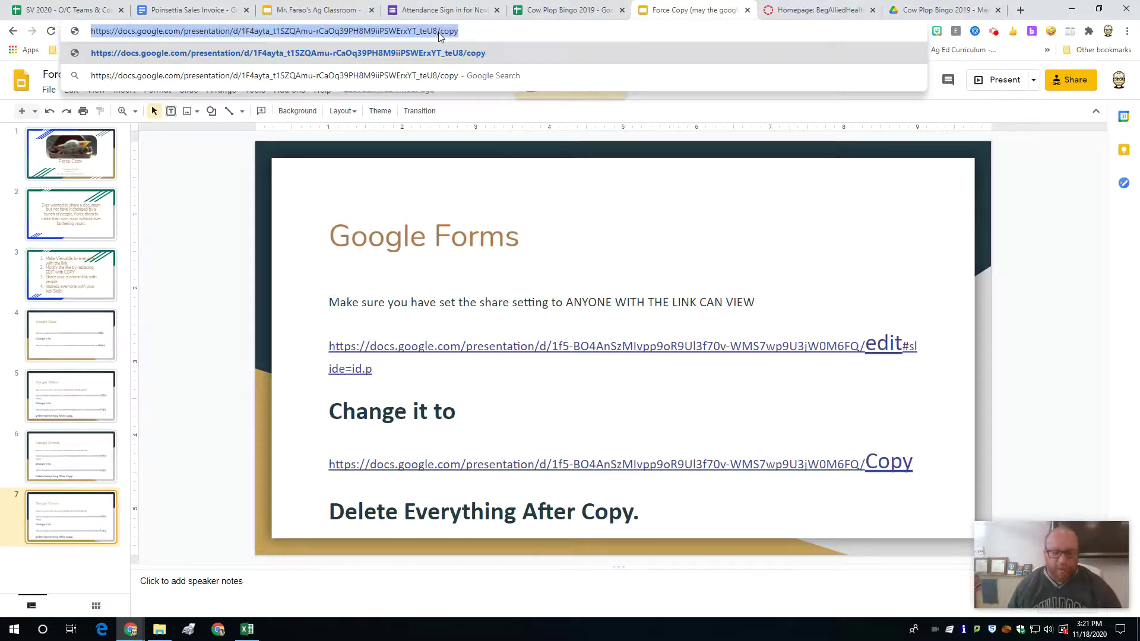
left_click(940, 10)
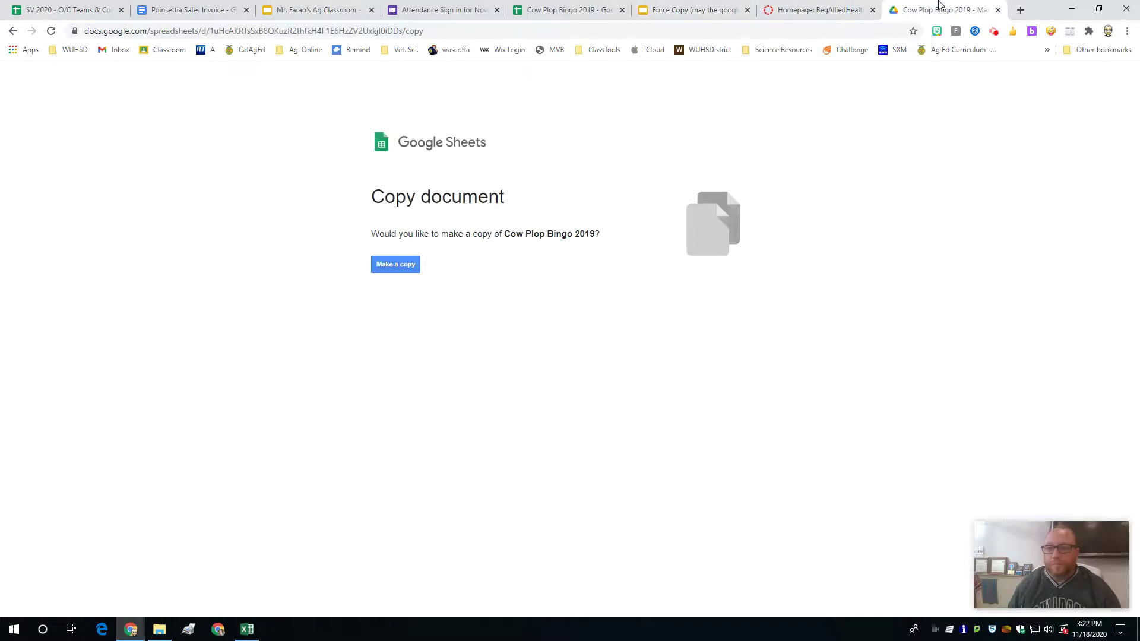
left_click(359, 36)
Step: Paste the Force Copy /copy link into the last tab and load it
key("ctrl+v")
key("Return")
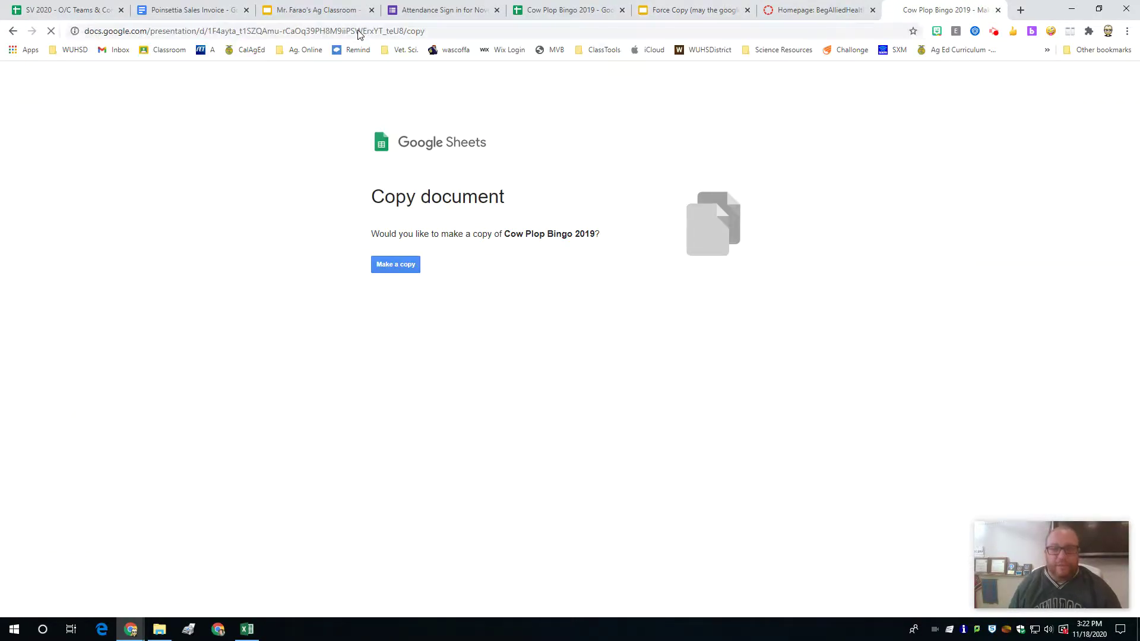